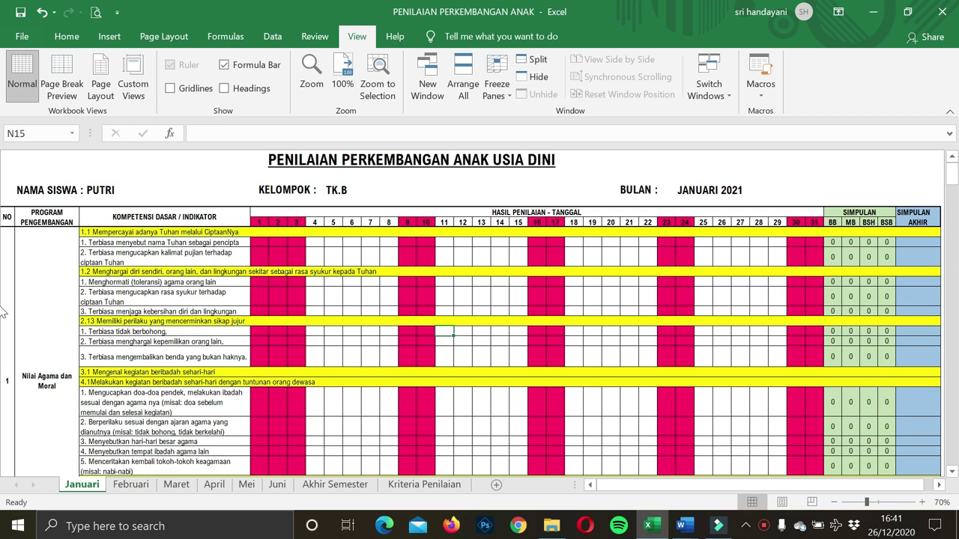
# Examine the January assessment sheet's title, the student, group and month fields, and the NO and PROGRAM PENGEMBANGAN headings.
pyautogui.click(296, 159)
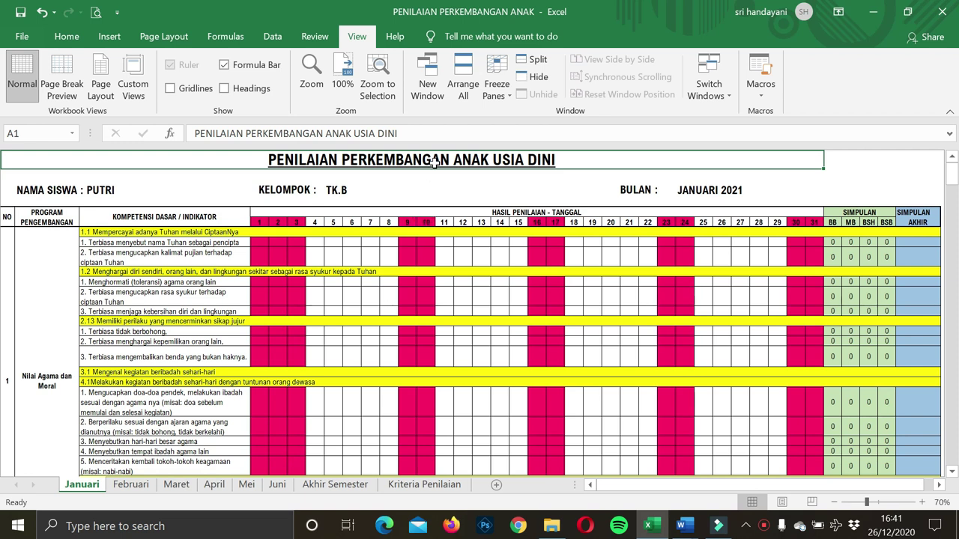
pyautogui.click(481, 281)
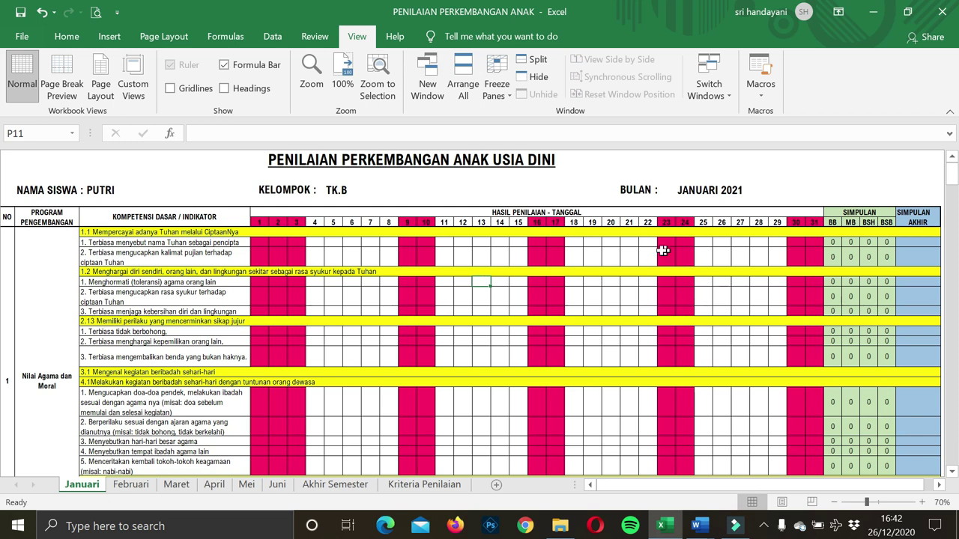
pyautogui.click(27, 192)
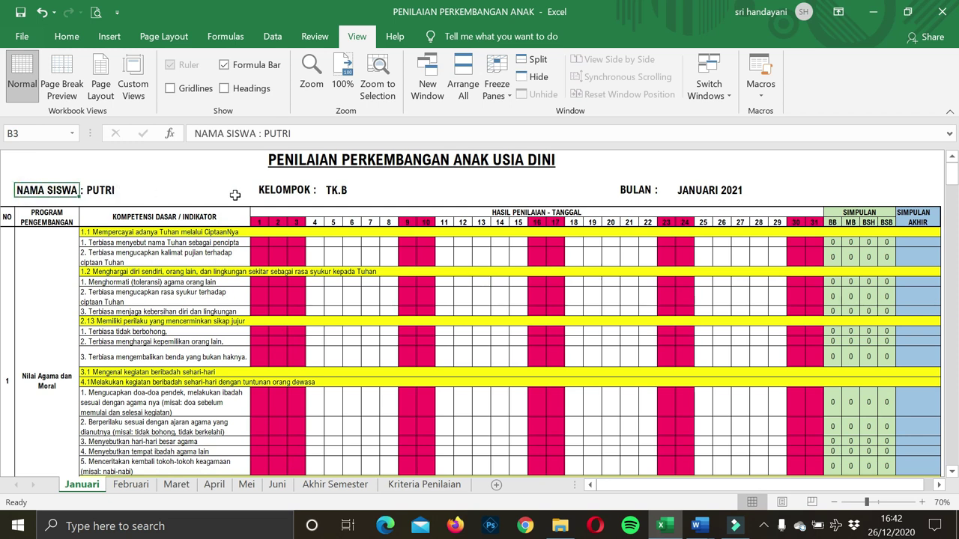
pyautogui.click(265, 191)
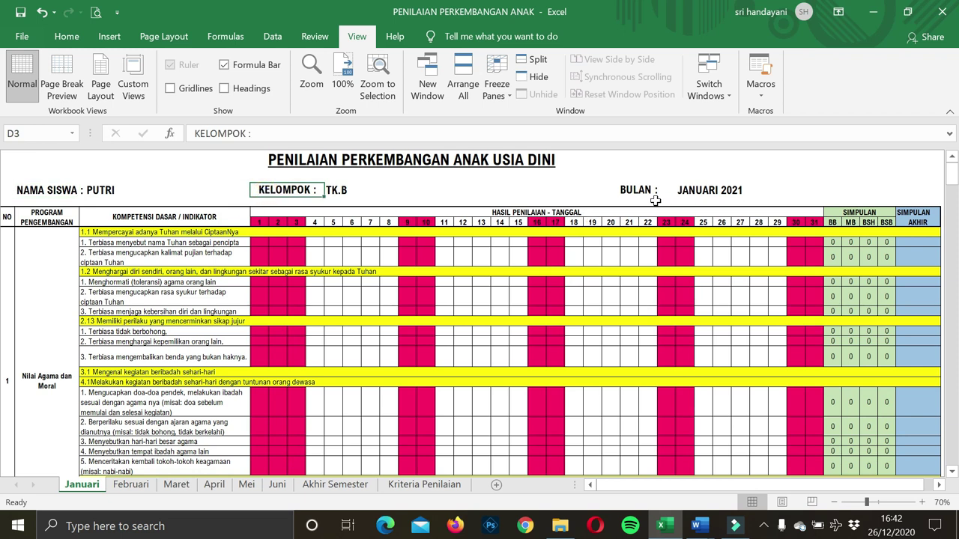
pyautogui.click(631, 192)
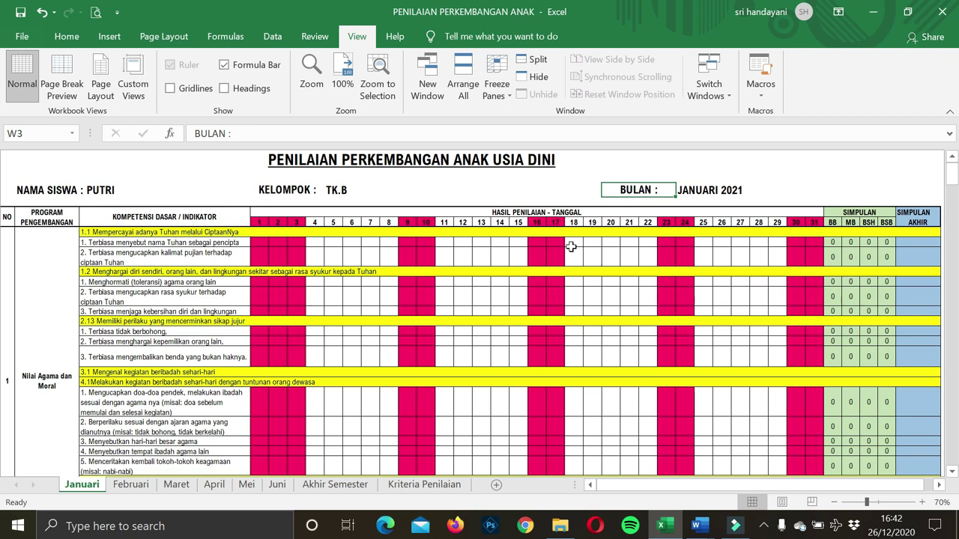
pyautogui.click(6, 217)
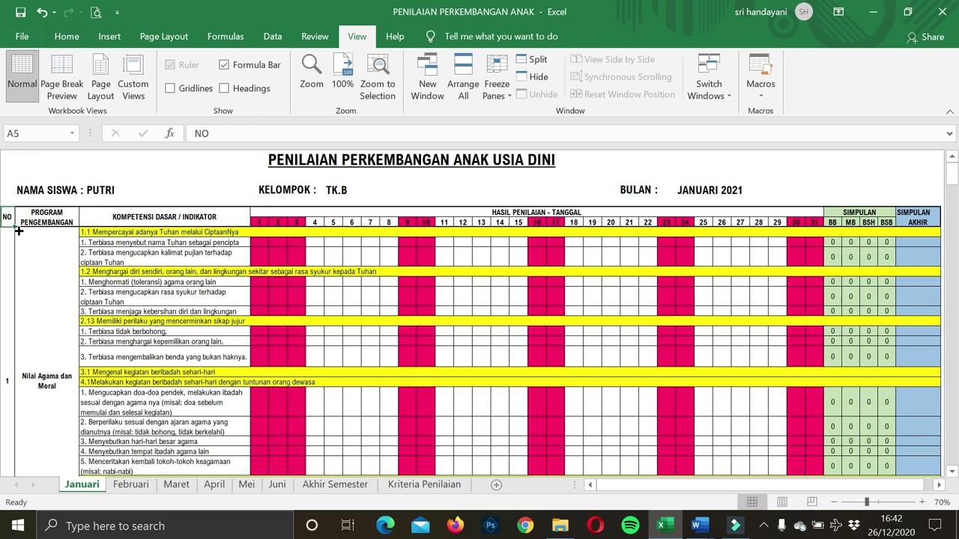
pyautogui.click(53, 221)
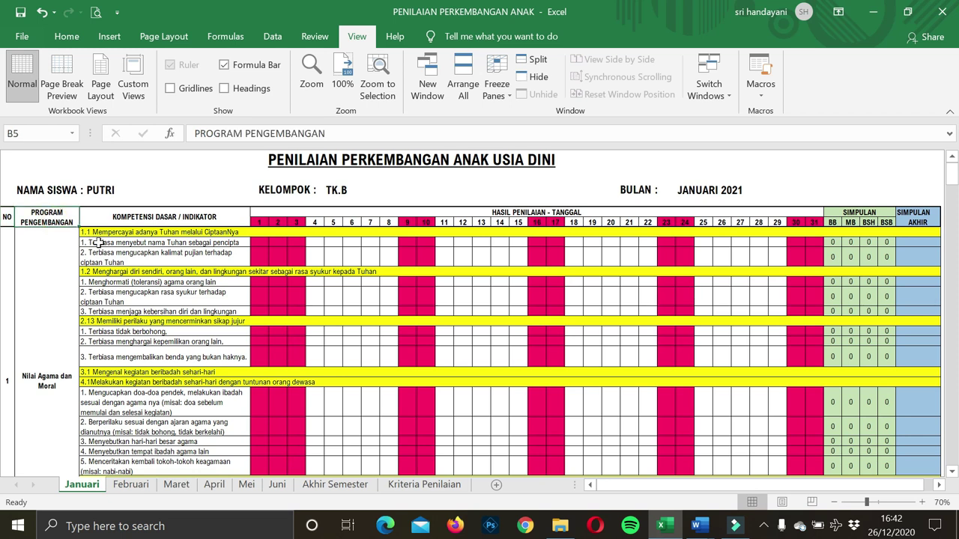
# Freeze the panes at cell C7 so the heading rows and the NO and PROGRAM PENGEMBANGAN columns stay in place.
pyautogui.click(923, 502)
pyautogui.click(922, 502)
pyautogui.click(922, 502)
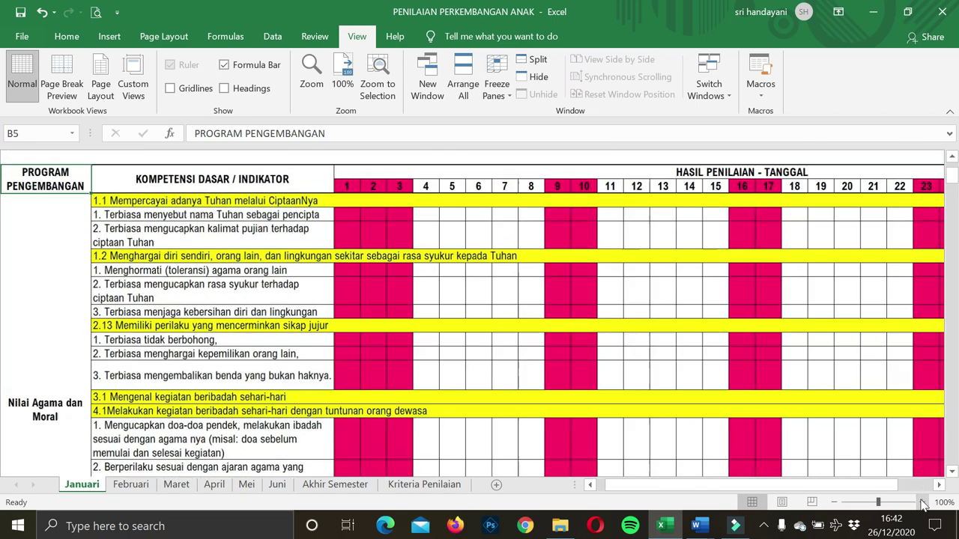
pyautogui.click(922, 503)
pyautogui.scroll(2, 766, 402)
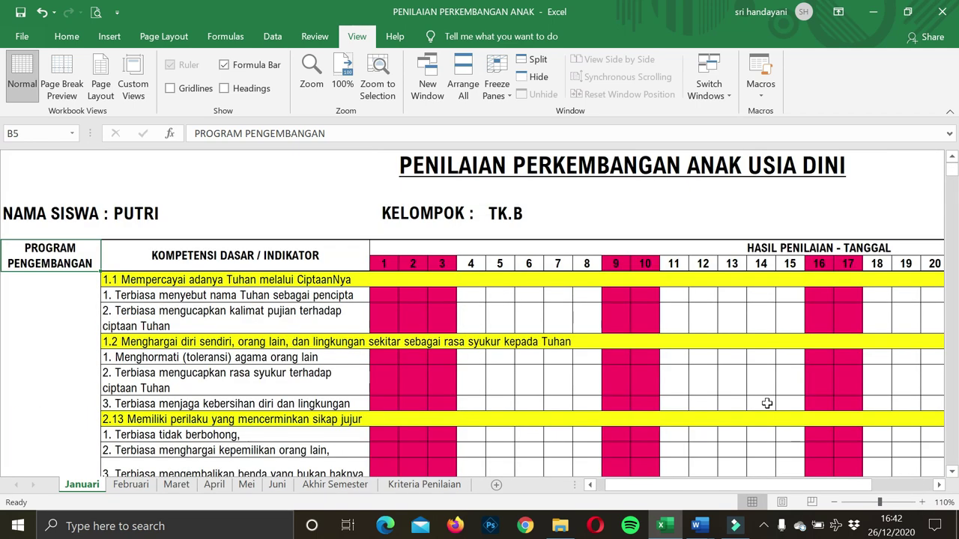
pyautogui.moveTo(747, 484); pyautogui.dragTo(676, 485)
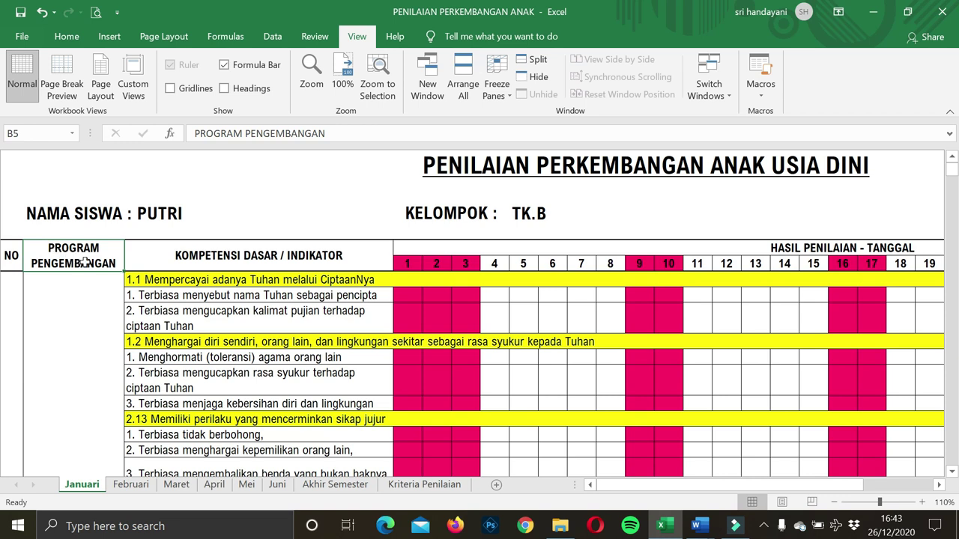
pyautogui.scroll(-1, 84, 261)
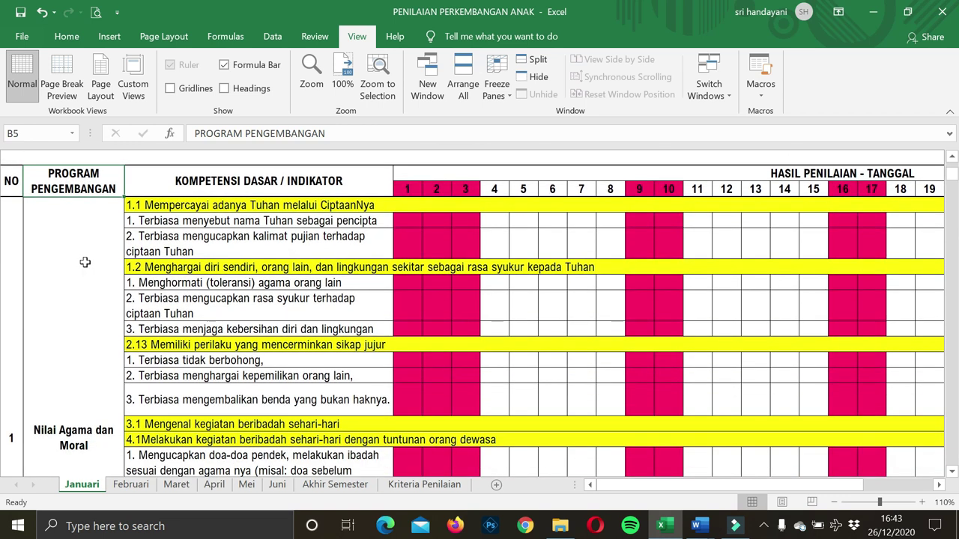
pyautogui.scroll(1, 85, 262)
pyautogui.click(161, 278)
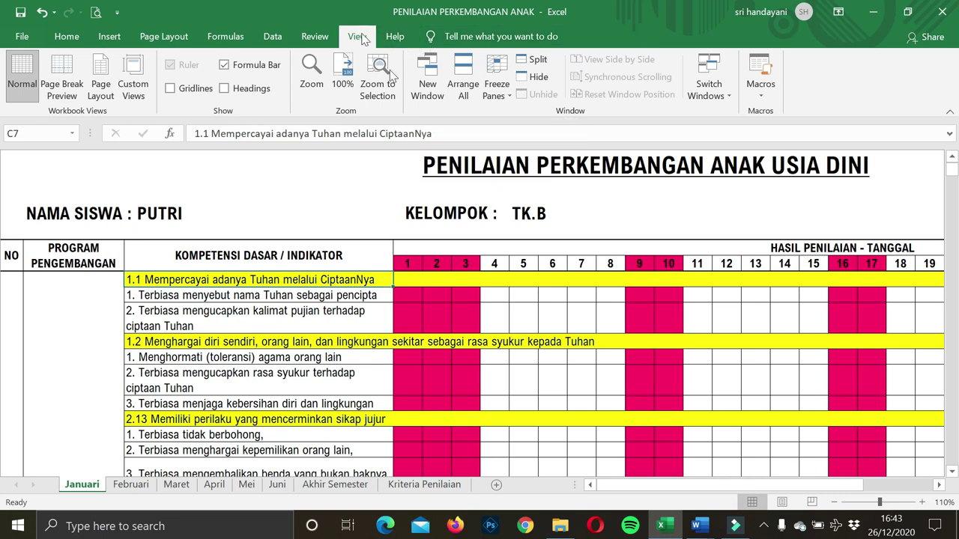
pyautogui.click(505, 87)
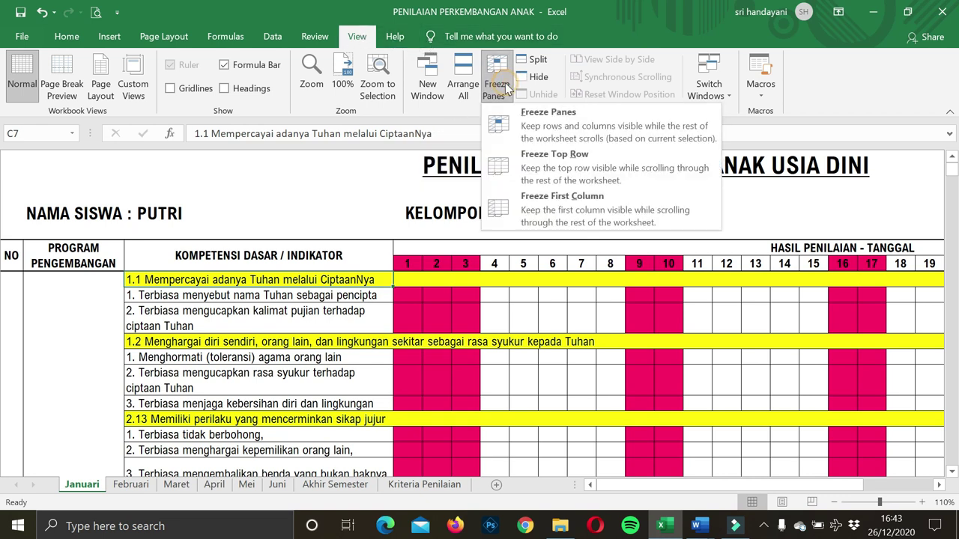
pyautogui.click(536, 118)
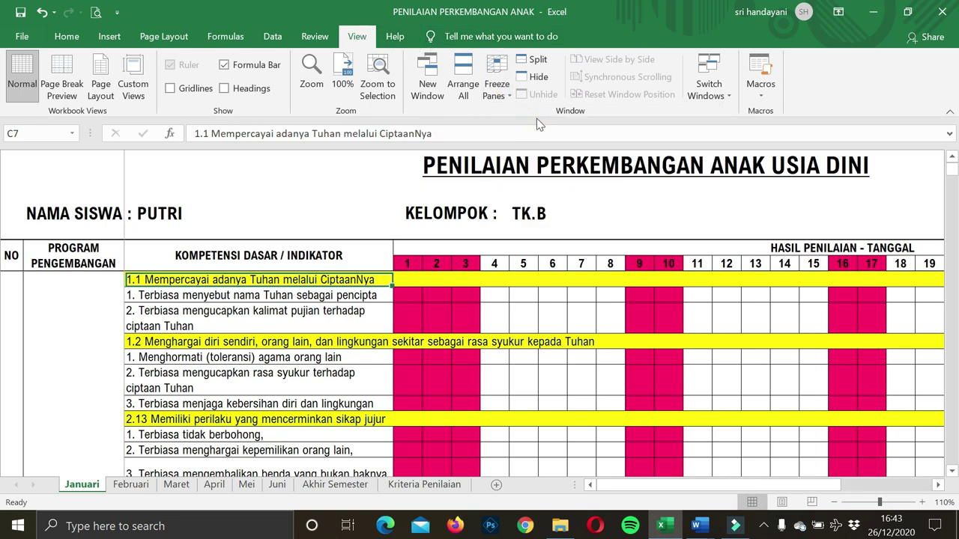
# Look through the PROGRAM PENGEMBANGAN column from Nilai Agama dan Moral down to Seni, and return to the first rows.
pyautogui.click(73, 257)
pyautogui.scroll(-2, 160, 290)
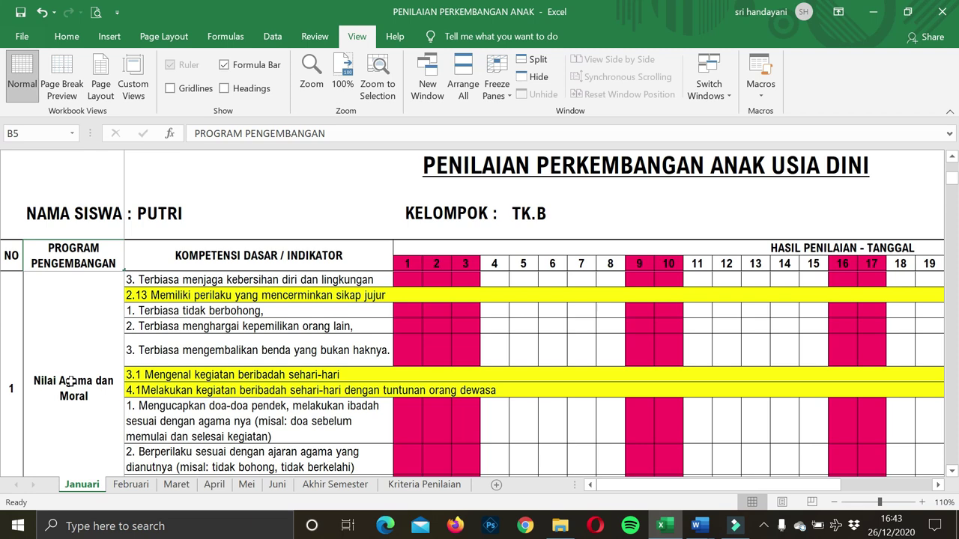
pyautogui.scroll(-2, 109, 366)
pyautogui.scroll(-7, 109, 366)
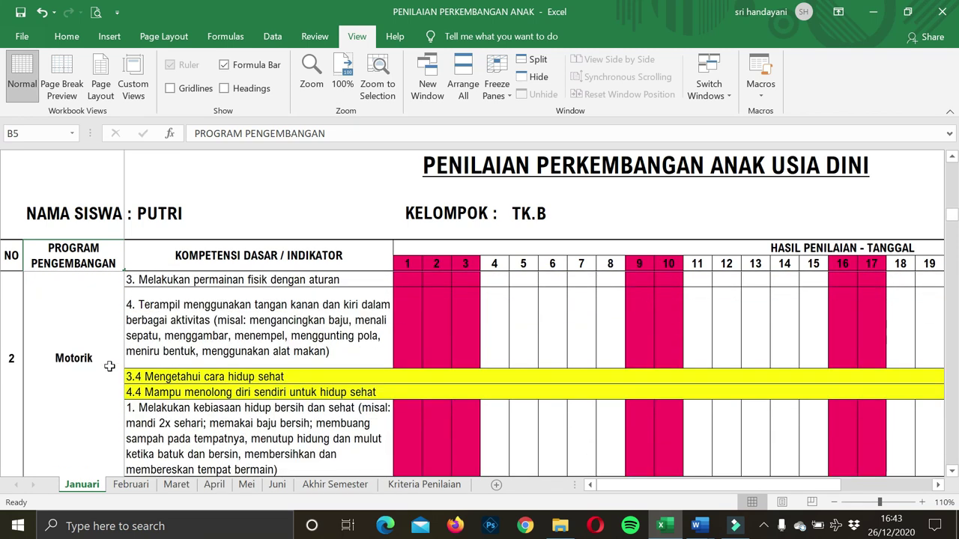
pyautogui.scroll(-8, 79, 364)
pyautogui.scroll(-8, 82, 363)
pyautogui.scroll(-8, 81, 363)
pyautogui.scroll(-8, 82, 363)
pyautogui.scroll(-3, 81, 363)
pyautogui.scroll(-10, 88, 382)
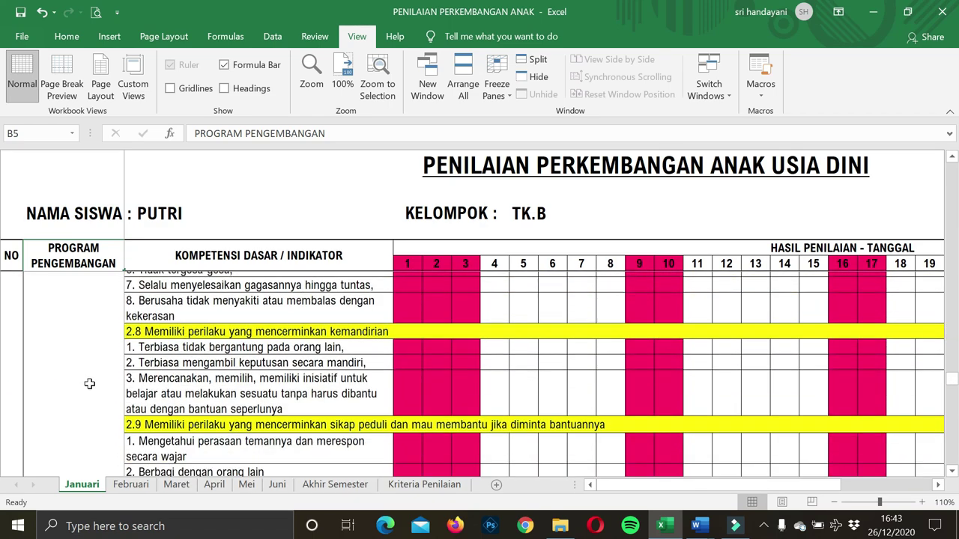
pyautogui.scroll(1, 87, 384)
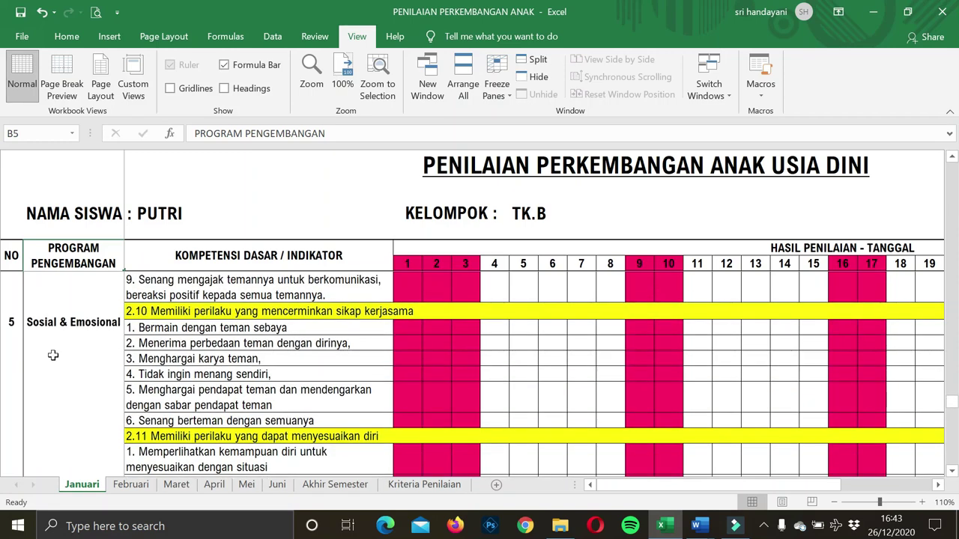
pyautogui.scroll(-10, 103, 327)
pyautogui.scroll(1, 104, 327)
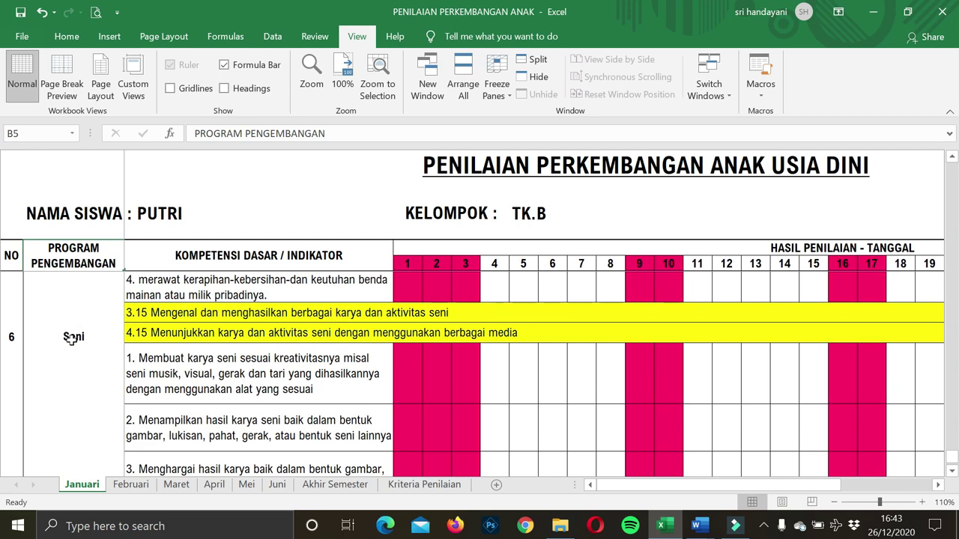
pyautogui.scroll(-1, 71, 343)
pyautogui.scroll(12, 183, 379)
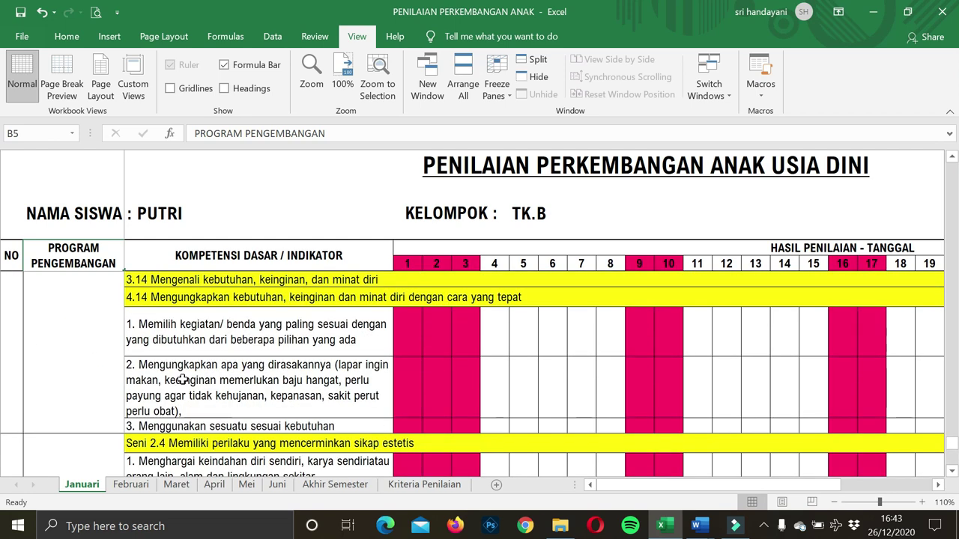
pyautogui.scroll(12, 183, 379)
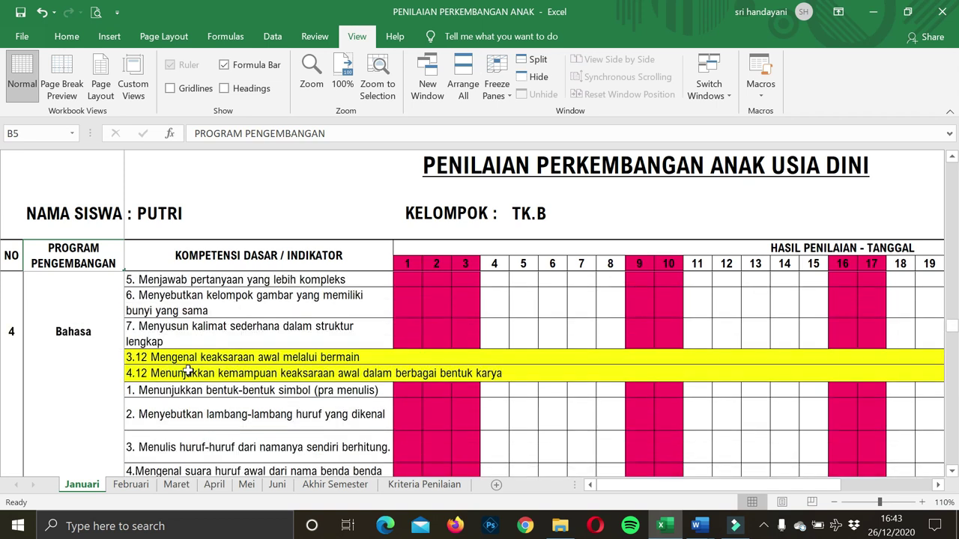
pyautogui.scroll(5, 943, 299)
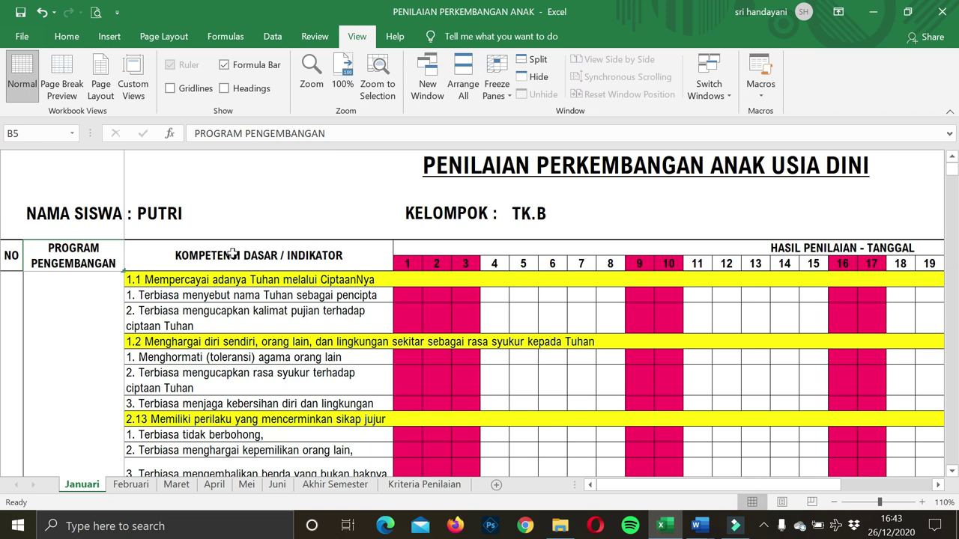
# Examine the KOMPETENSI DASAR / INDIKATOR column, comparing the yellow competency rows such as 1.1 and 1.2 with the indicators beneath them.
pyautogui.click(131, 280)
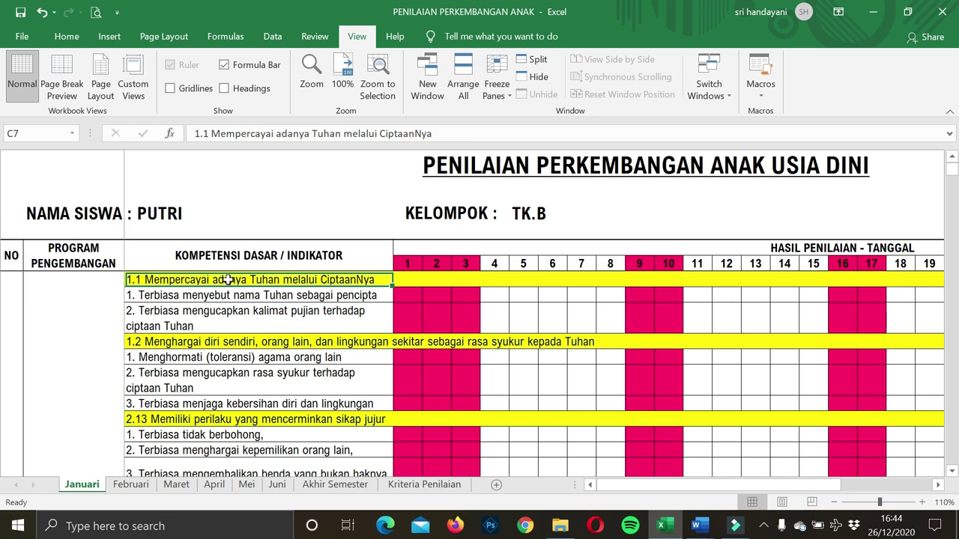
pyautogui.click(182, 294)
pyautogui.click(180, 315)
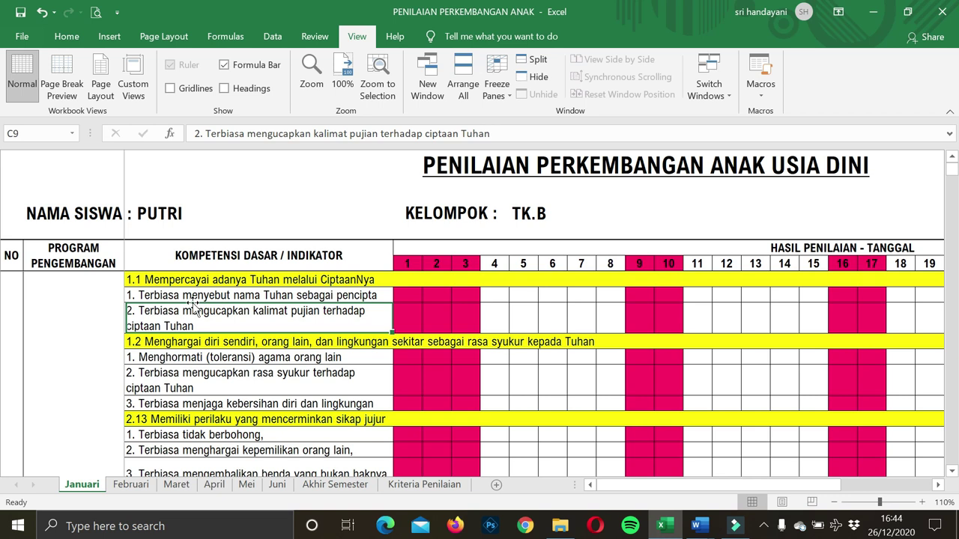
pyautogui.click(151, 279)
pyautogui.click(163, 324)
pyautogui.click(154, 340)
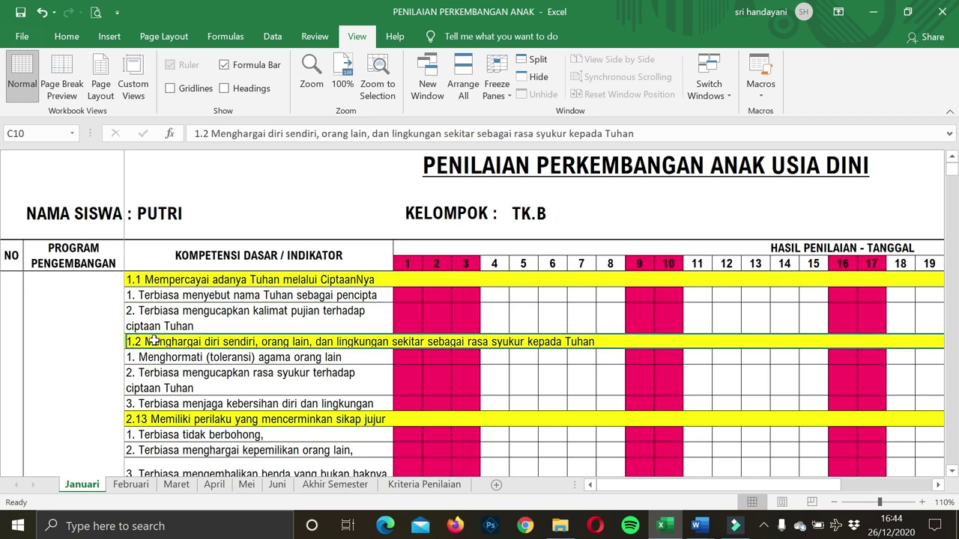
pyautogui.scroll(-1, 154, 341)
pyautogui.click(155, 341)
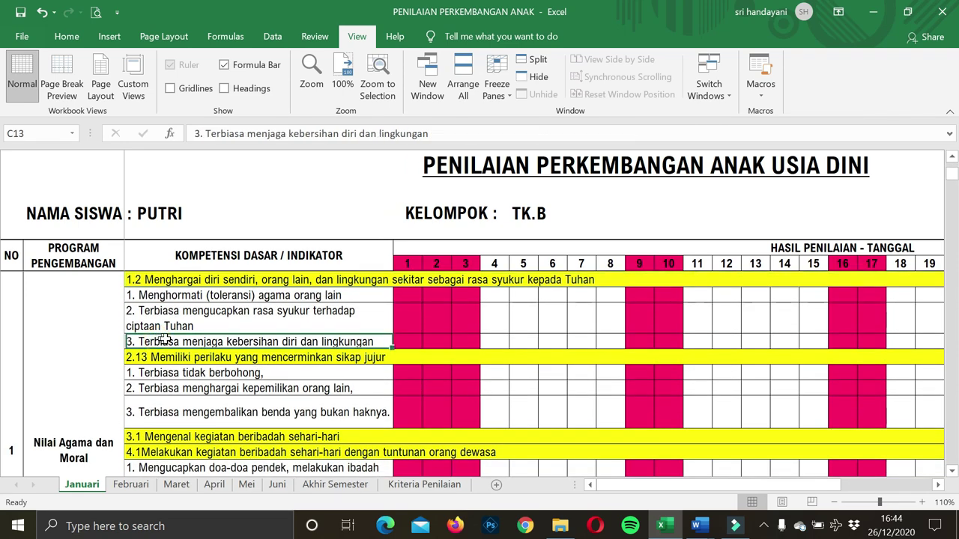
pyautogui.scroll(-6, 163, 340)
pyautogui.scroll(1, 166, 339)
pyautogui.scroll(5, 165, 338)
pyautogui.scroll(3, 165, 339)
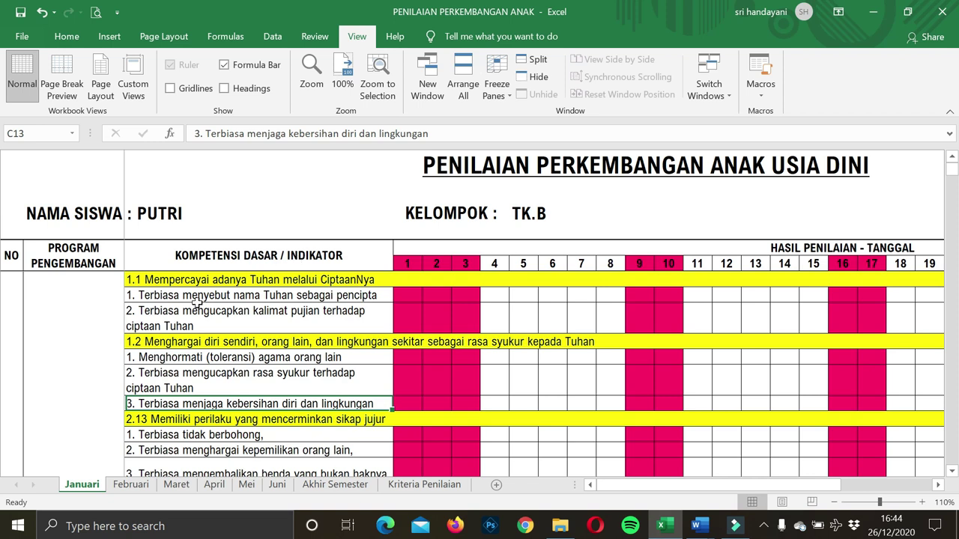
pyautogui.click(288, 256)
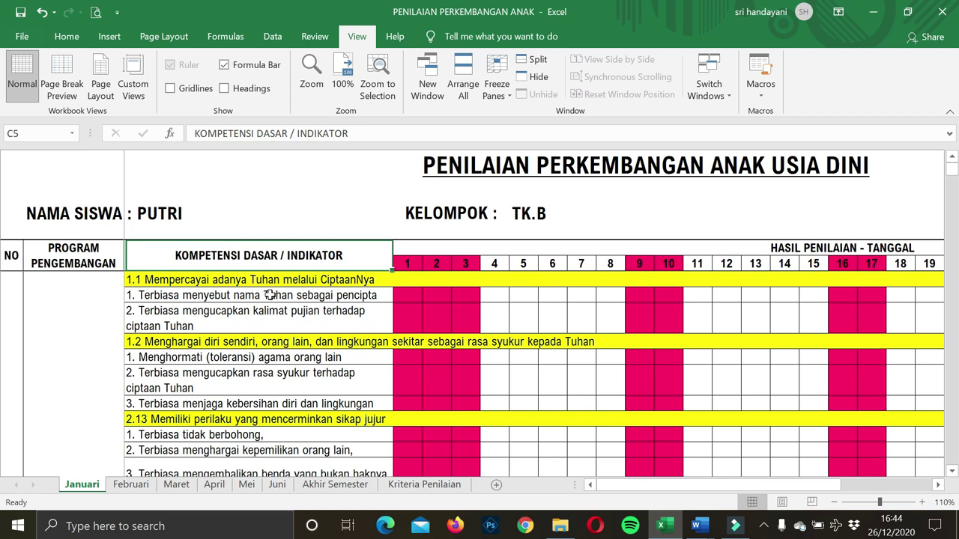
pyautogui.scroll(-5, 270, 295)
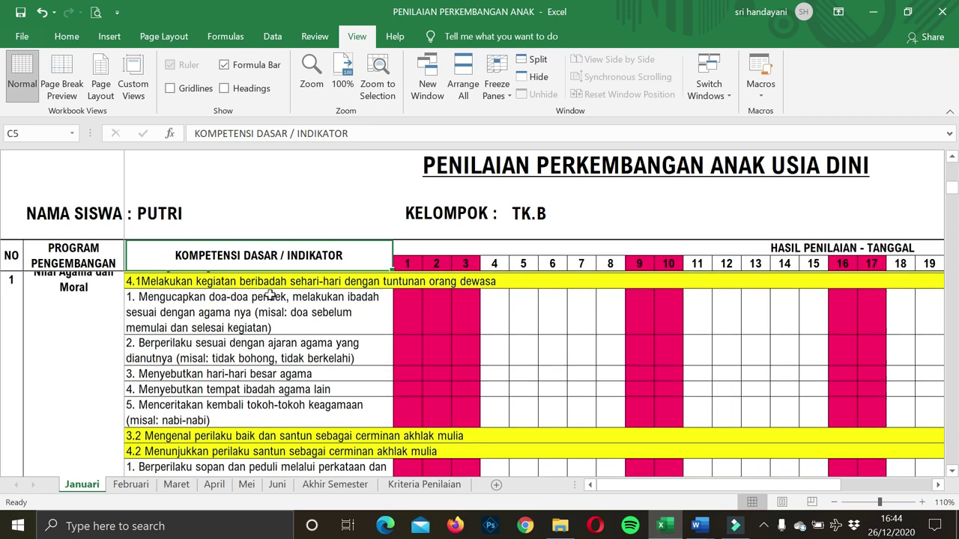
pyautogui.scroll(5, 270, 295)
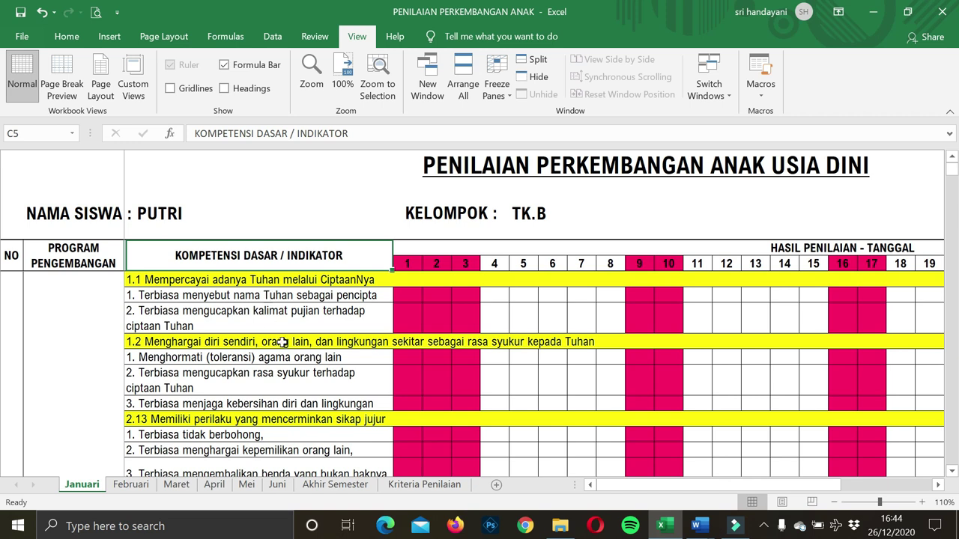
pyautogui.click(255, 308)
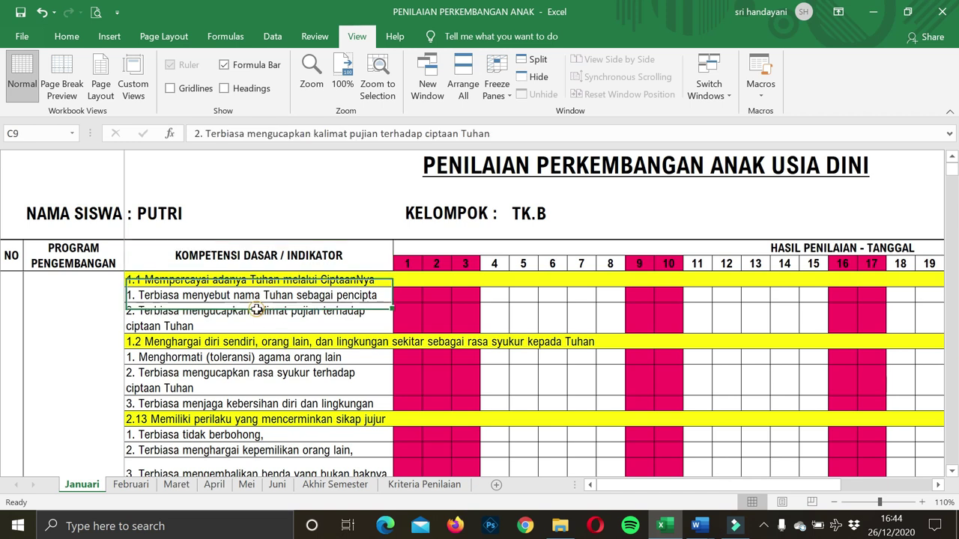
pyautogui.click(247, 256)
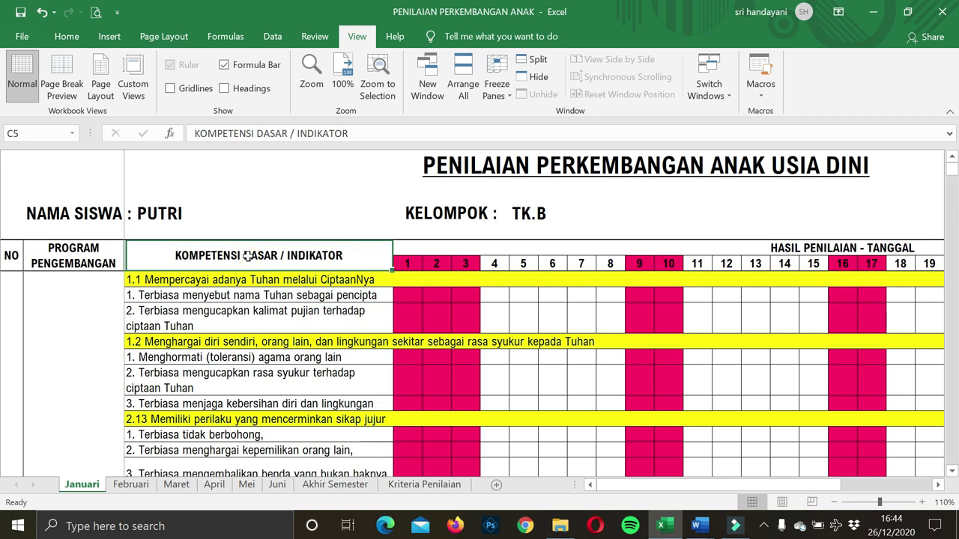
# Examine the HASIL PENILAIAN - TANGGAL section across its date columns up to day 31.
pyautogui.click(470, 247)
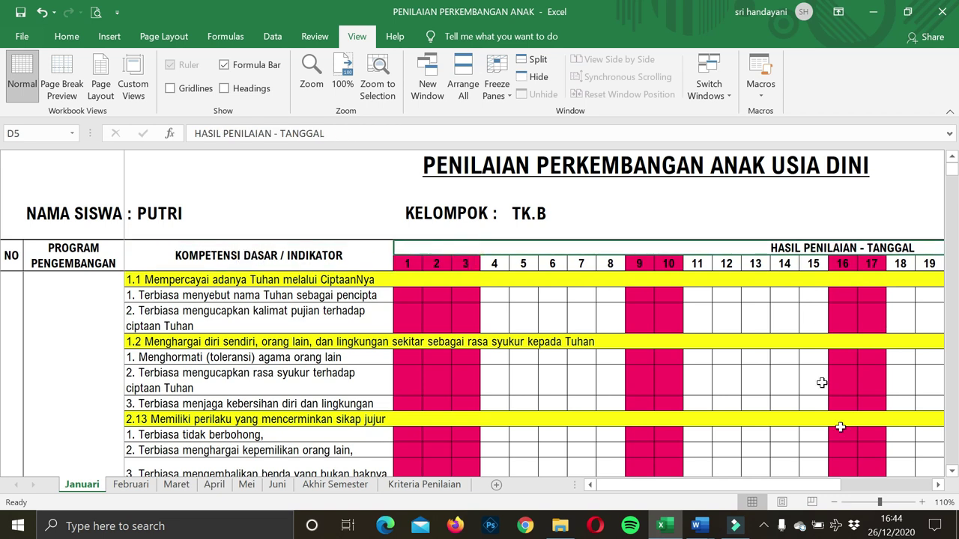
pyautogui.click(938, 484)
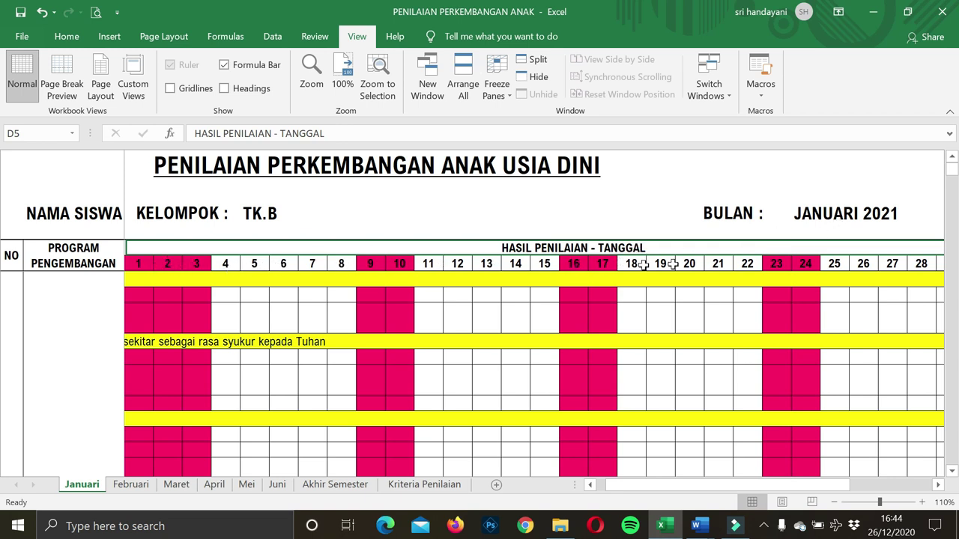
pyautogui.click(937, 485)
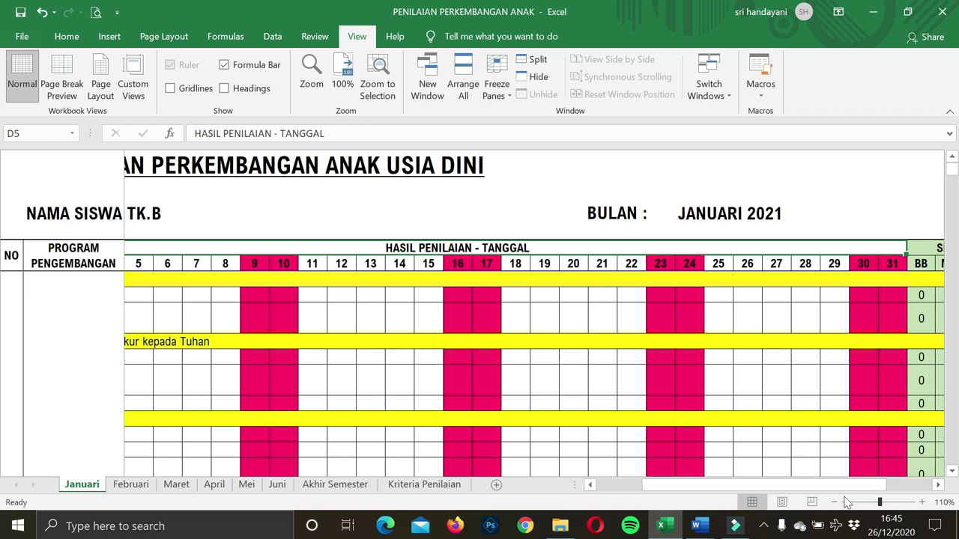
# Compare the red date columns 1, 2, 3, 9 and 10 with the white column for date 4 on the Januari sheet.
pyautogui.moveTo(842, 486); pyautogui.dragTo(792, 491)
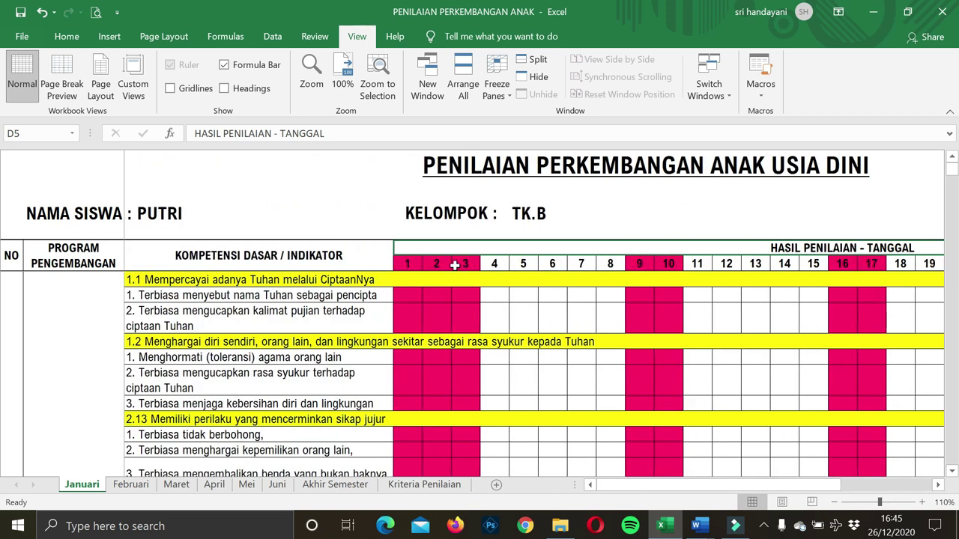
pyautogui.click(430, 264)
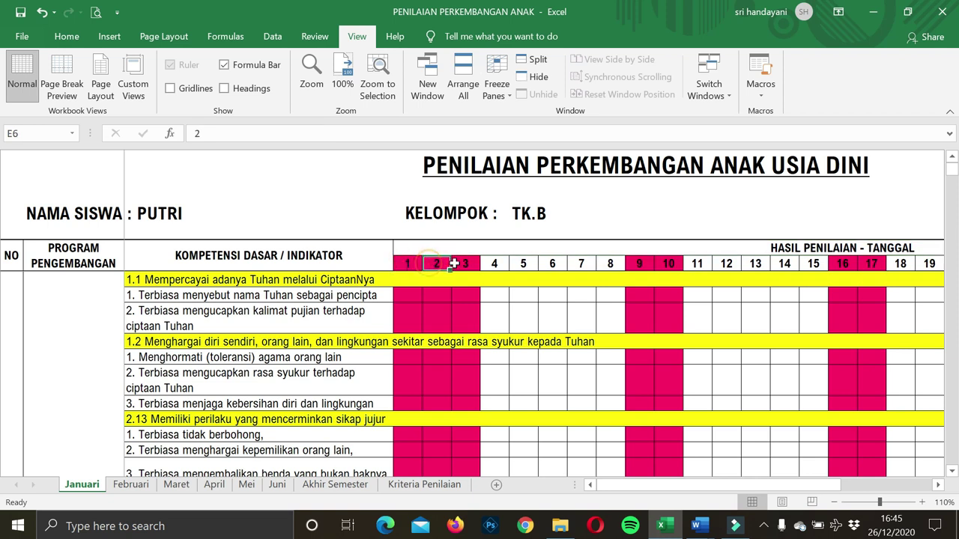
pyautogui.click(464, 264)
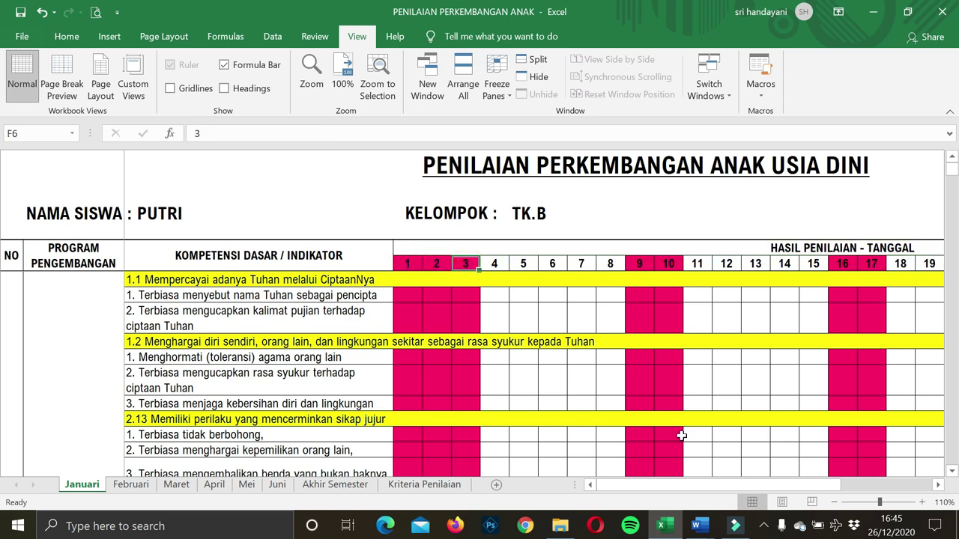
pyautogui.click(938, 485)
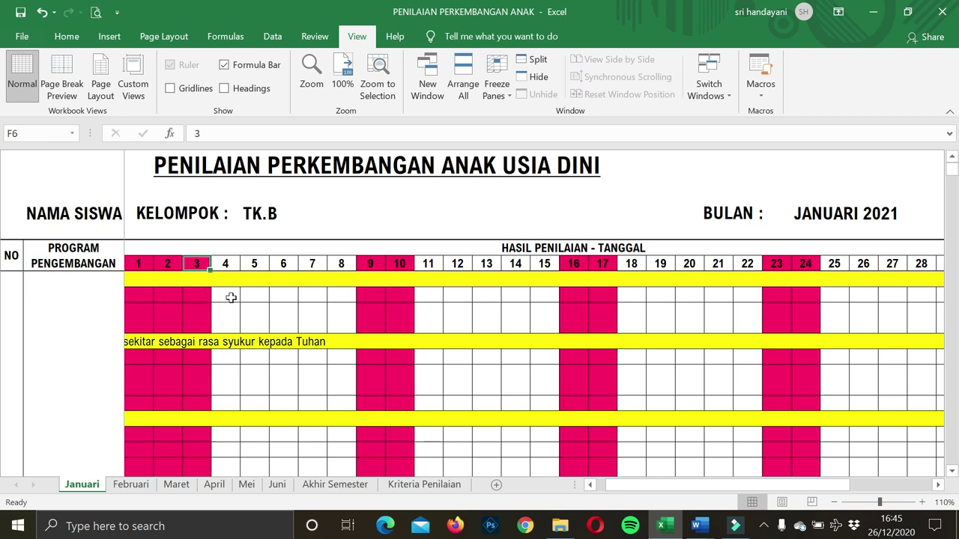
pyautogui.click(227, 263)
pyautogui.click(227, 296)
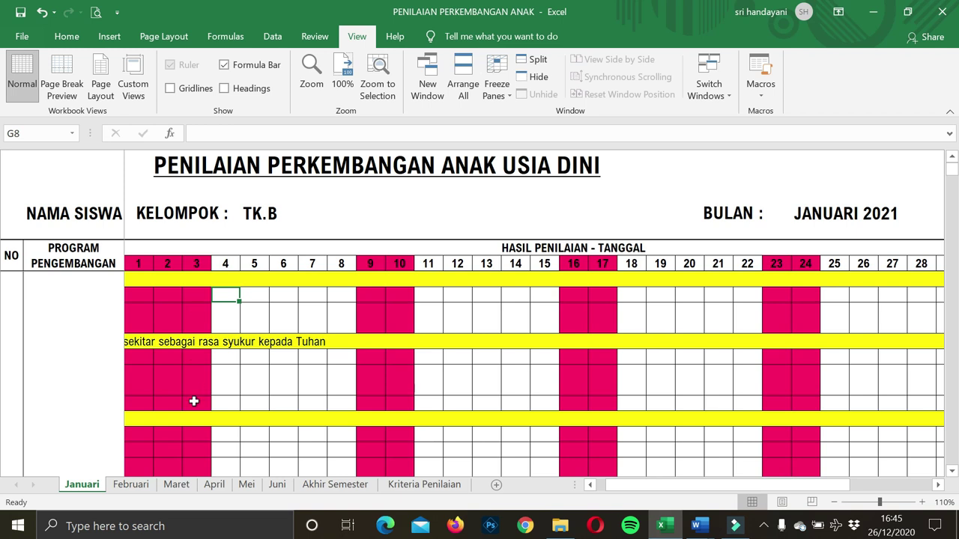
pyautogui.click(374, 268)
pyautogui.click(404, 266)
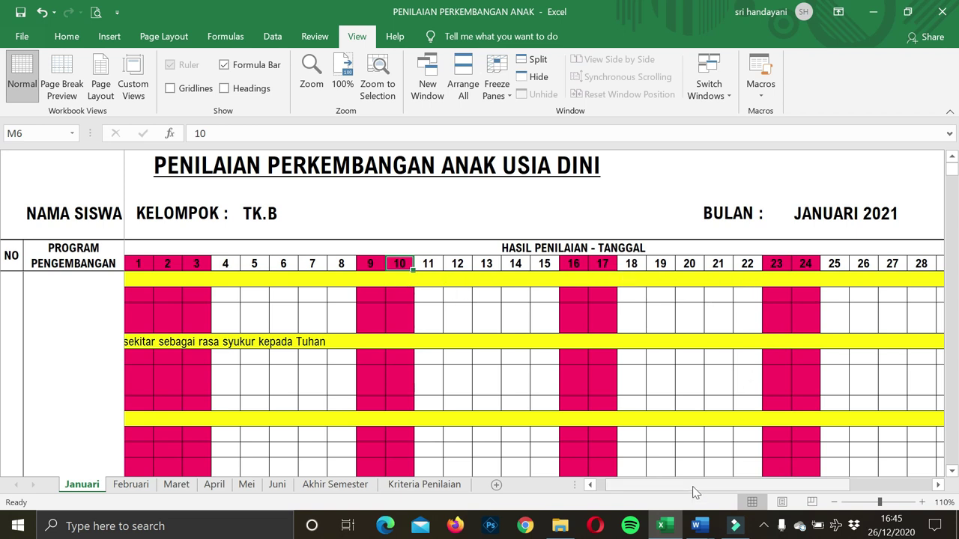
pyautogui.click(225, 295)
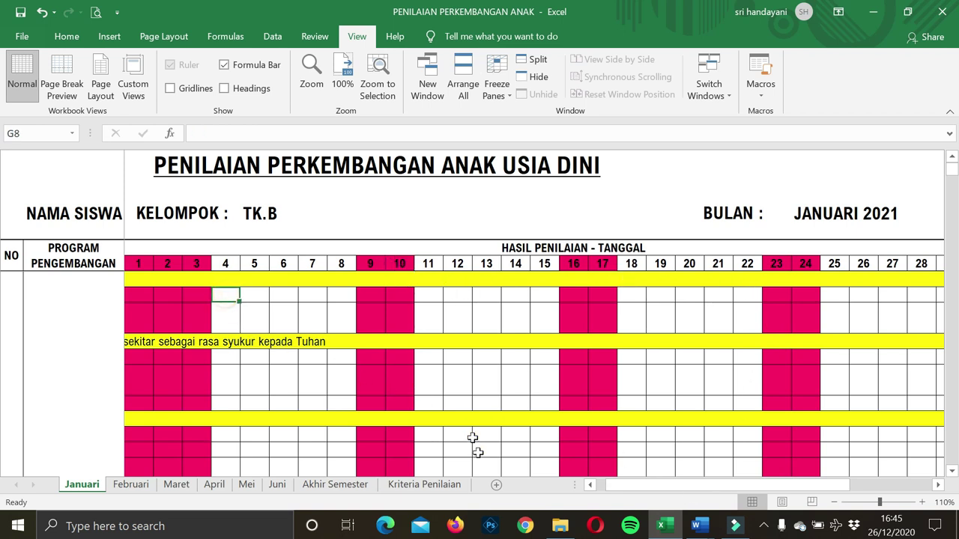
# Look along the first indicator row from the KOMPETENSI DASAR / INDIKATOR column through the dates to the green SIMPULAN section.
pyautogui.click(589, 485)
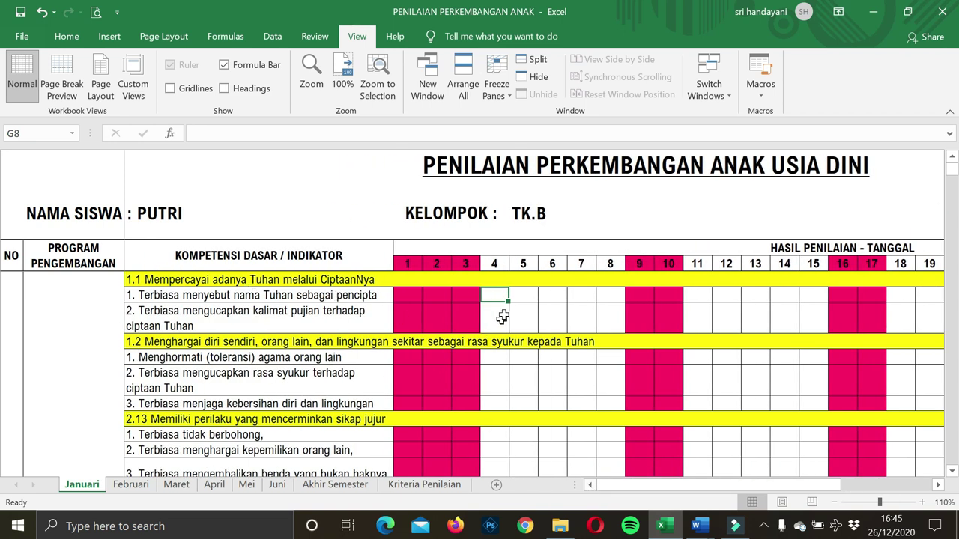
pyautogui.click(940, 487)
pyautogui.click(941, 487)
pyautogui.click(940, 487)
pyautogui.click(940, 487)
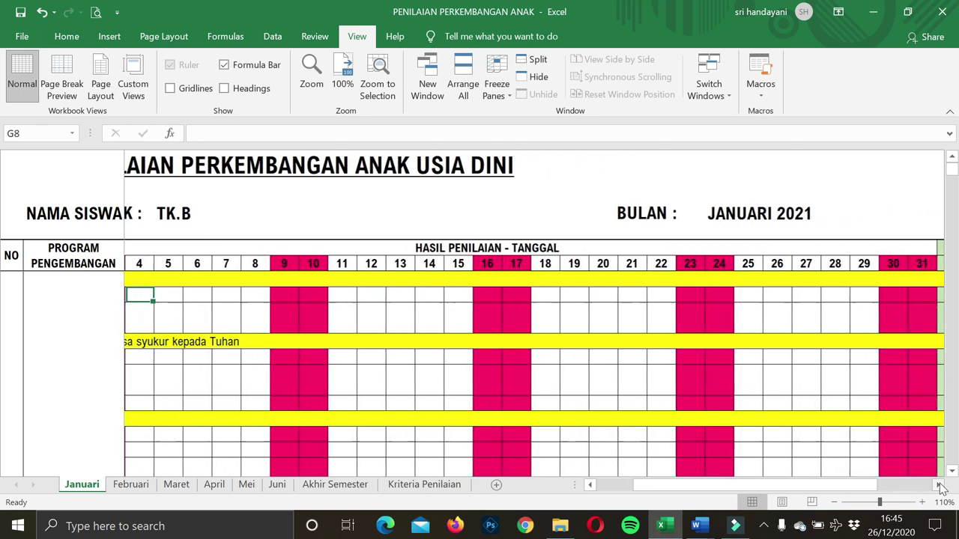
pyautogui.click(940, 487)
pyautogui.click(941, 487)
pyautogui.click(940, 487)
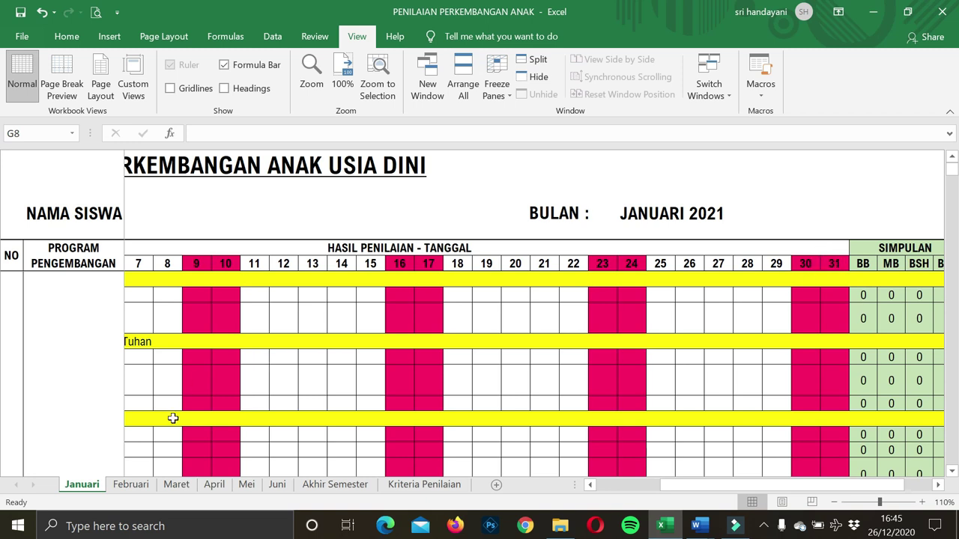
# Check the red date columns on the Februari, Maret and Juni sheets, and return to the Januari sheet.
pyautogui.click(138, 488)
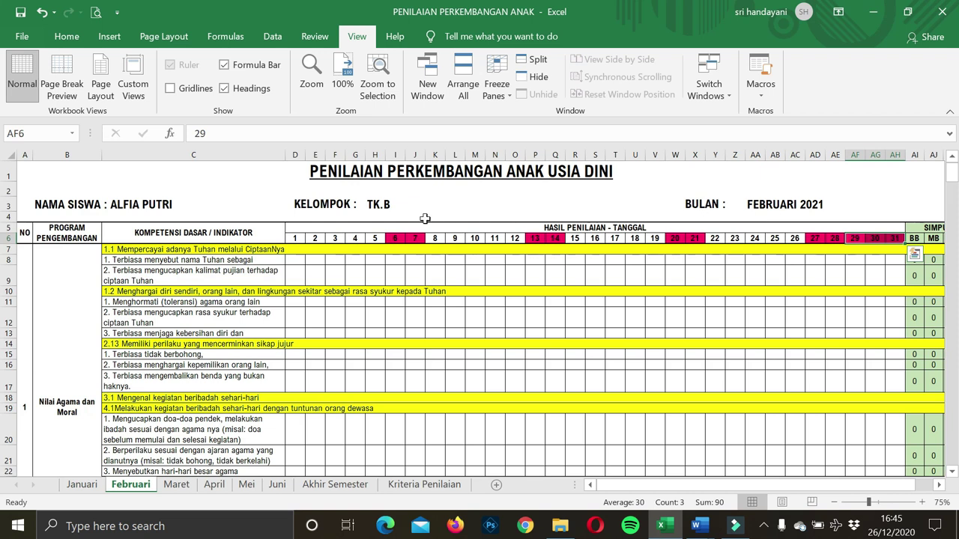
pyautogui.click(177, 484)
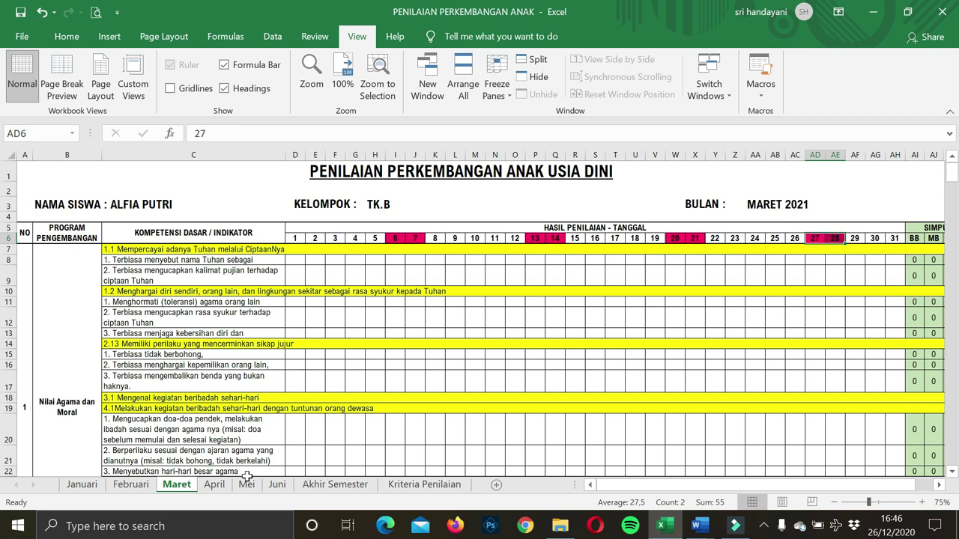
pyautogui.click(277, 484)
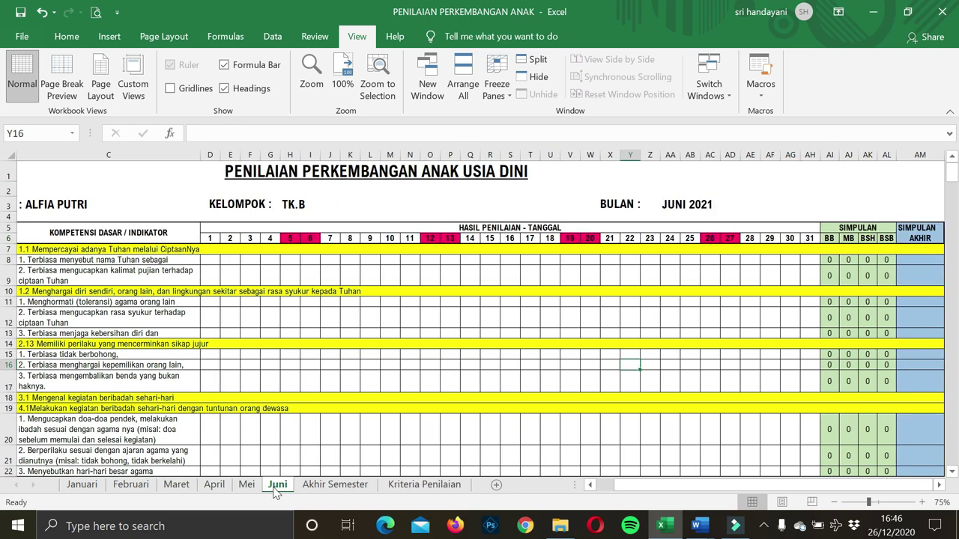
pyautogui.click(78, 487)
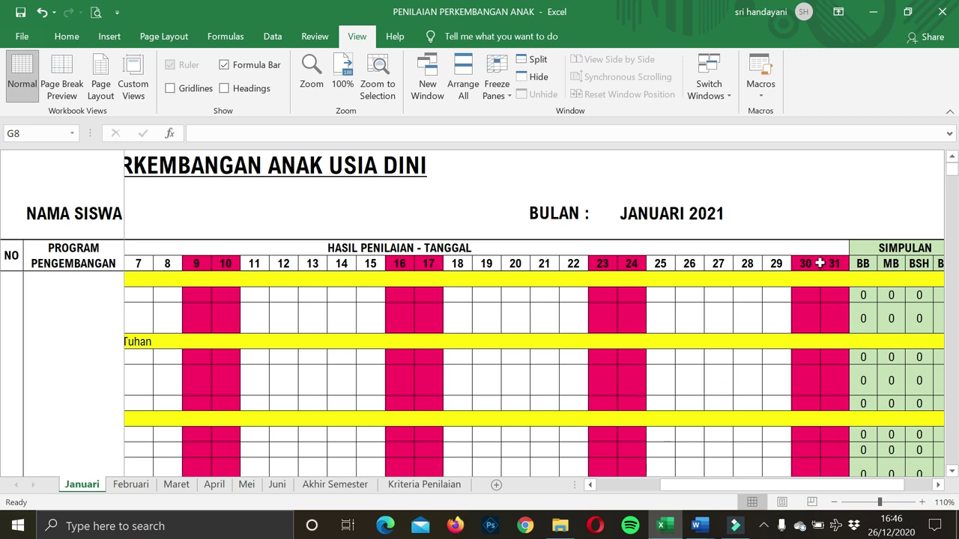
# Examine the SIMPULAN columns BB, MB, BSH and BSB alongside the first indicator's cells for dates 11, 13 and 15.
pyautogui.click(939, 485)
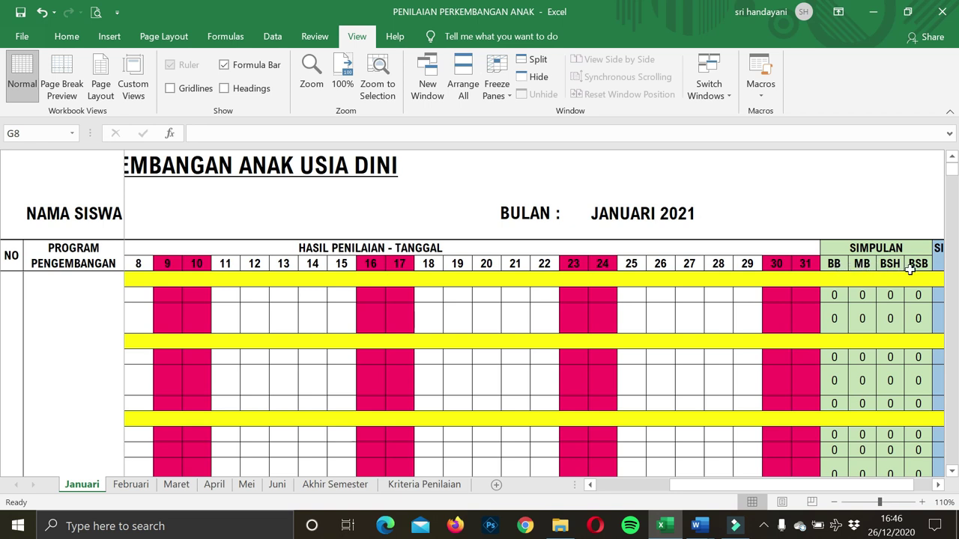
pyautogui.click(232, 296)
pyautogui.click(280, 298)
pyautogui.click(337, 296)
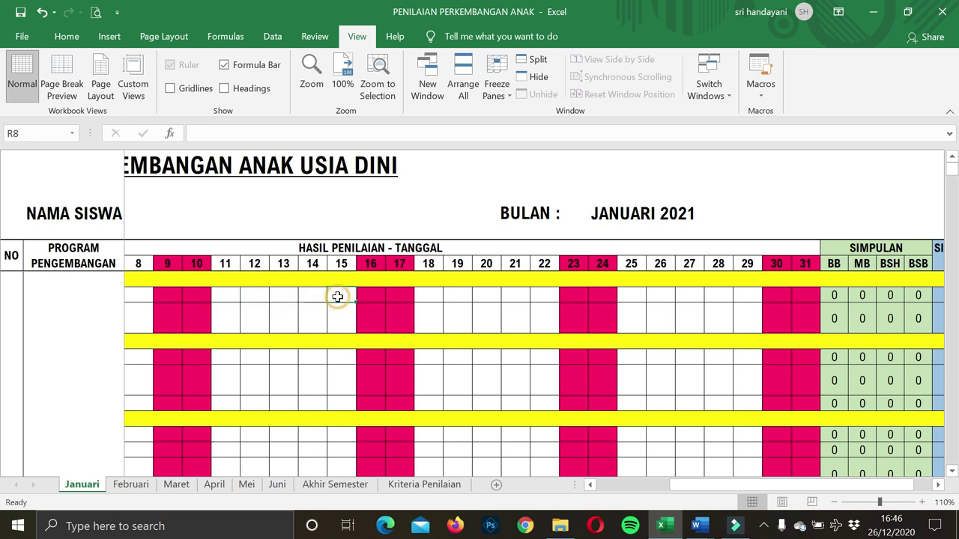
# Open the Kriteria Penilaian sheet and enlarge its view to 140% for reading the criteria table.
pyautogui.click(409, 486)
pyautogui.click(407, 424)
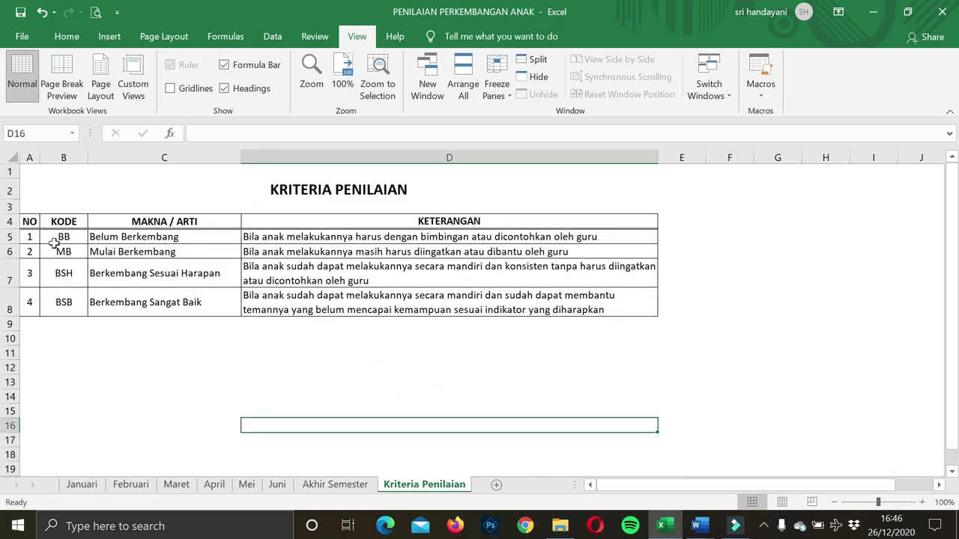
pyautogui.click(922, 503)
pyautogui.click(922, 503)
pyautogui.scroll(1, 846, 434)
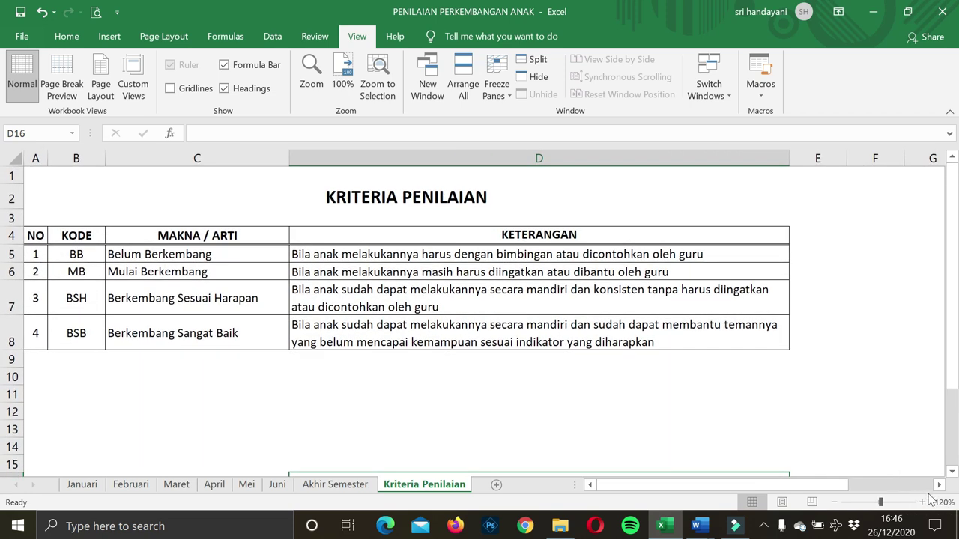
pyautogui.click(922, 502)
pyautogui.scroll(1, 774, 401)
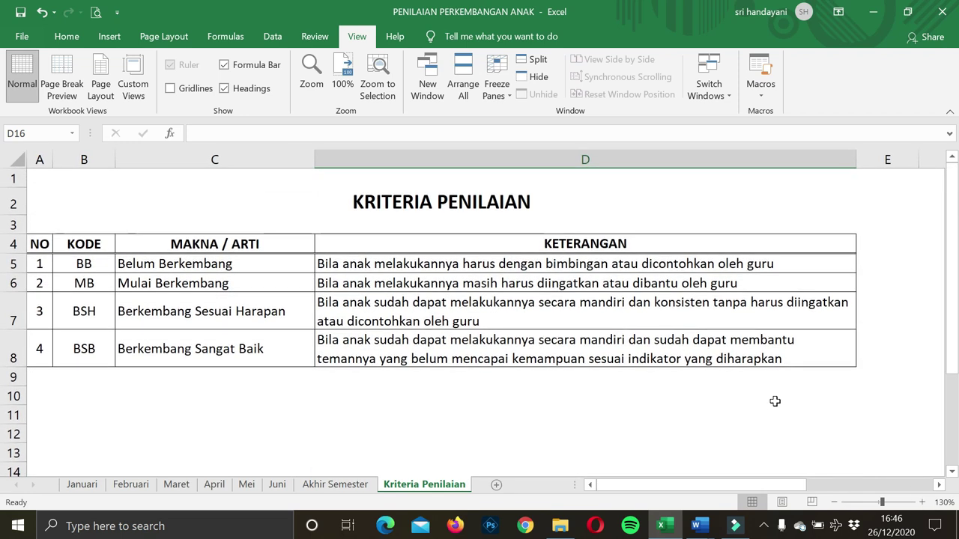
pyautogui.click(922, 502)
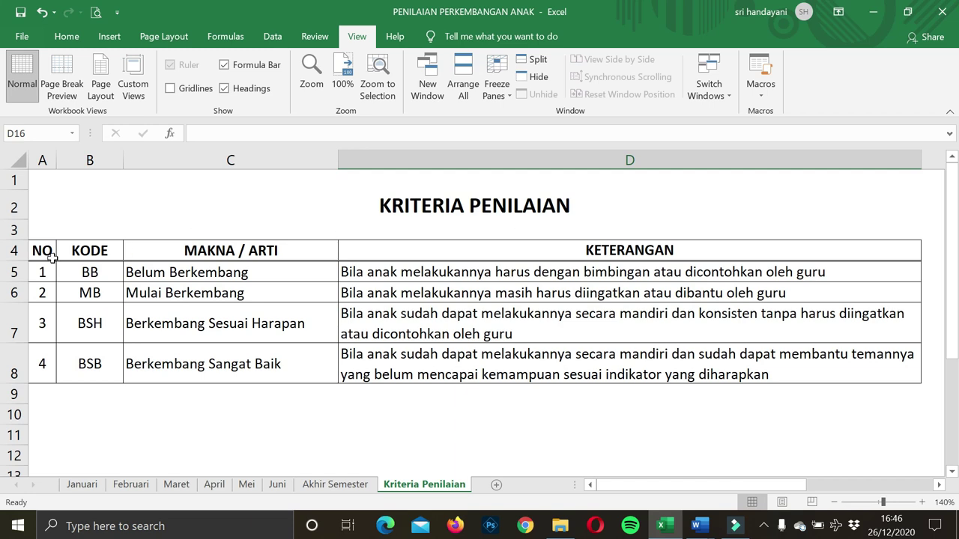
# Read the MAKNA / ARTI and KETERANGAN entries of the criteria from Belum Berkembang to Berkembang Sangat Baik.
pyautogui.click(173, 277)
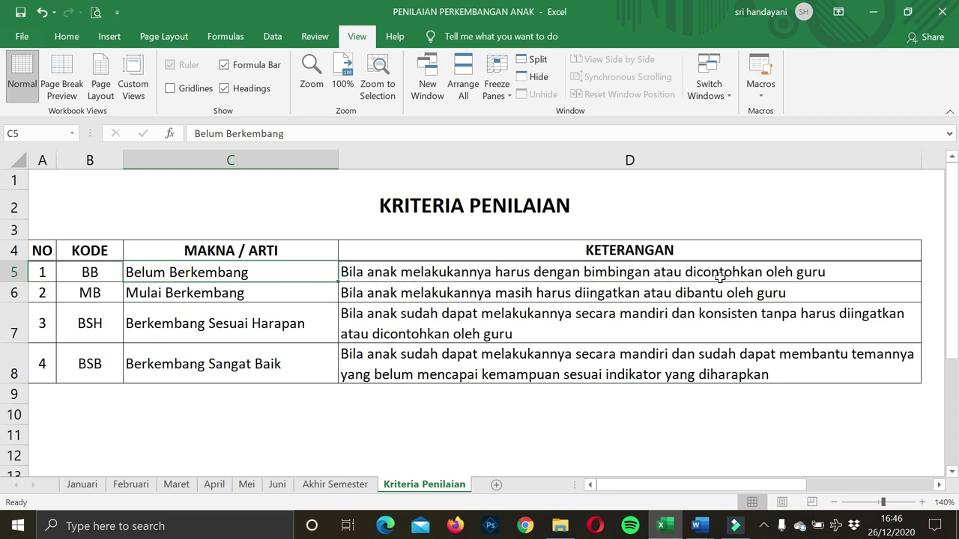
pyautogui.click(782, 275)
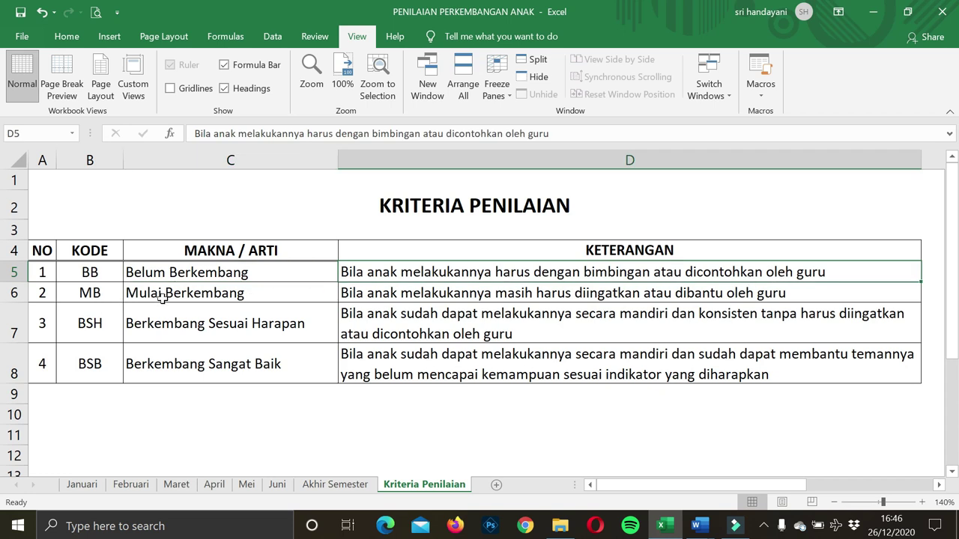
pyautogui.click(431, 297)
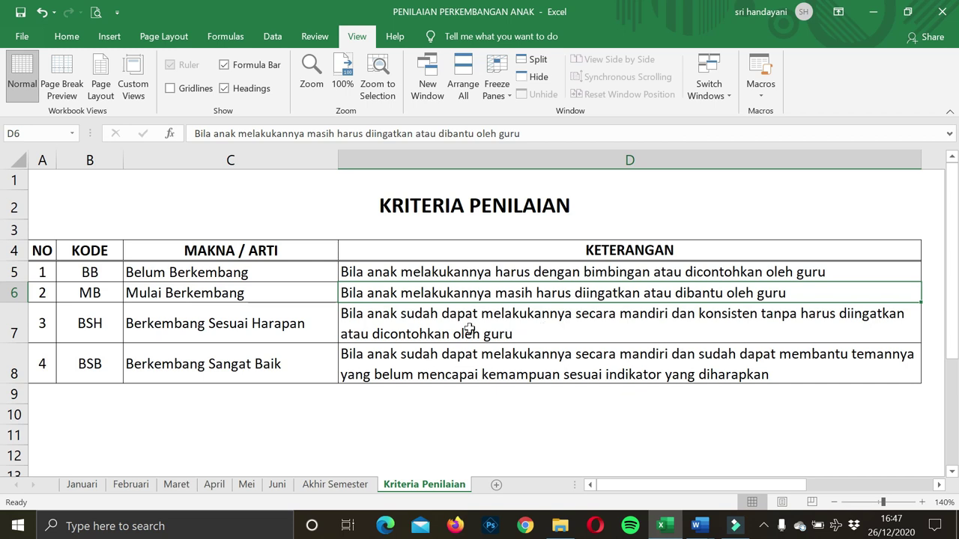
pyautogui.click(501, 328)
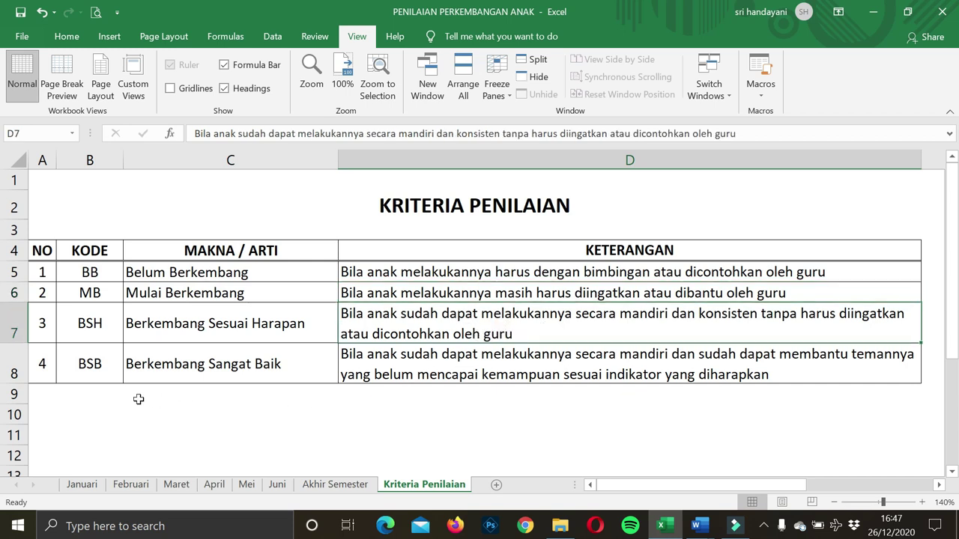
pyautogui.click(78, 369)
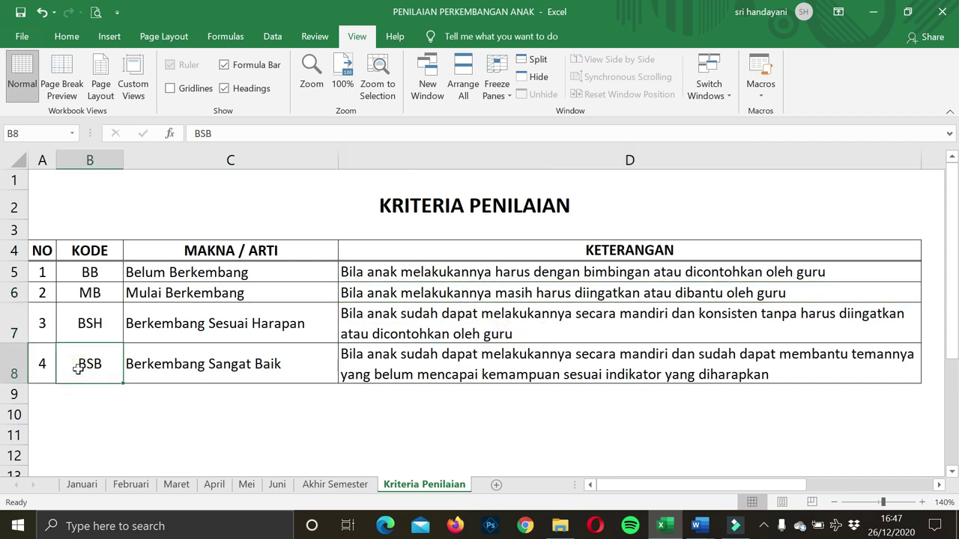
pyautogui.click(219, 370)
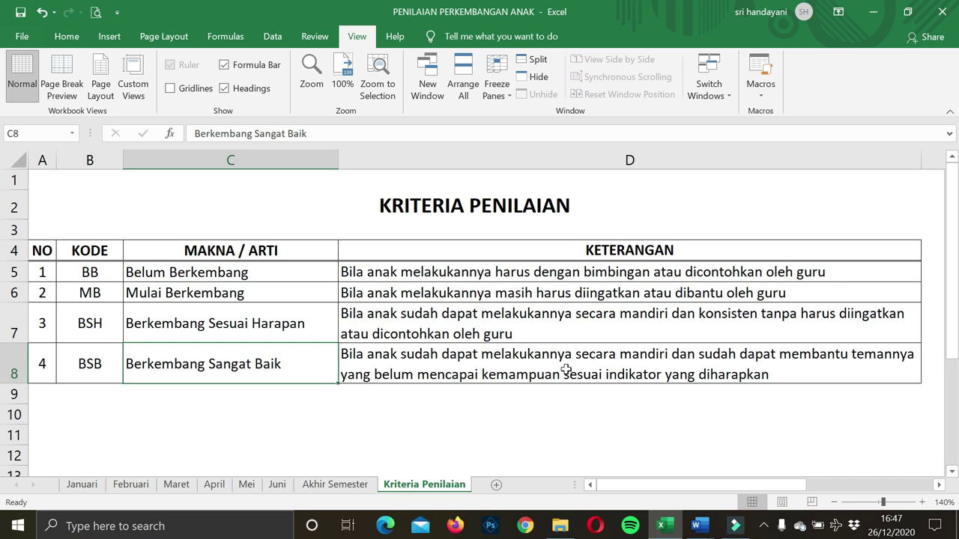
pyautogui.click(602, 373)
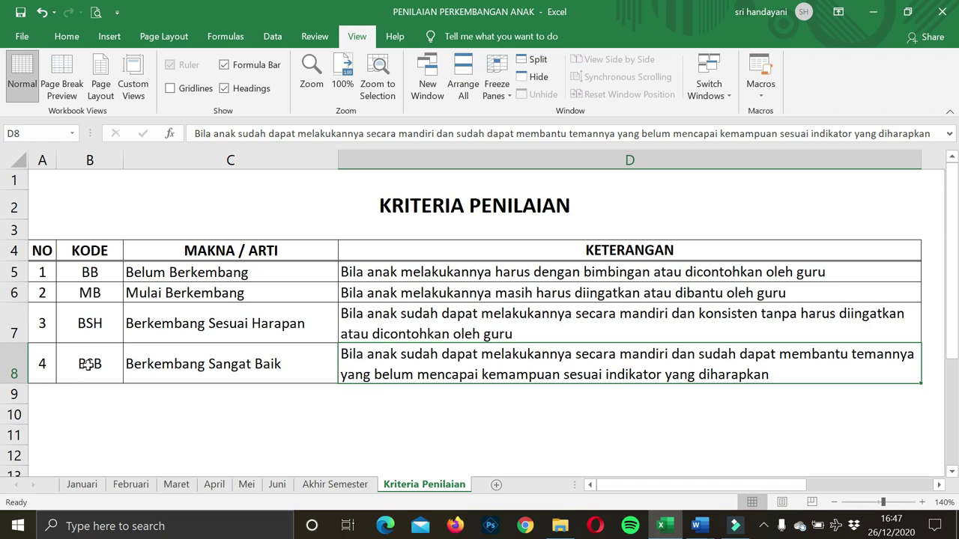
# Review the KODE entries BB, MB and BSH in turn, including the meaning Mulai Berkembang.
pyautogui.click(83, 274)
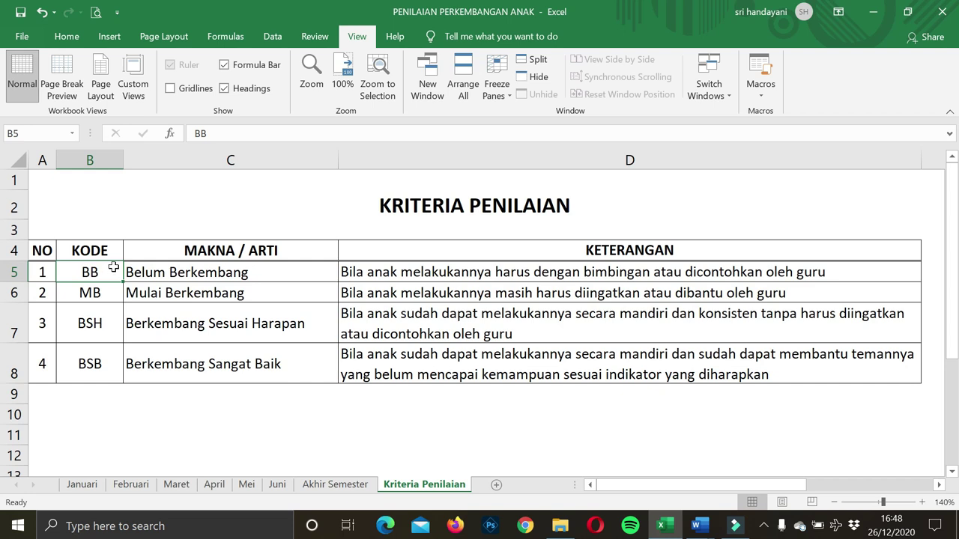
pyautogui.click(106, 293)
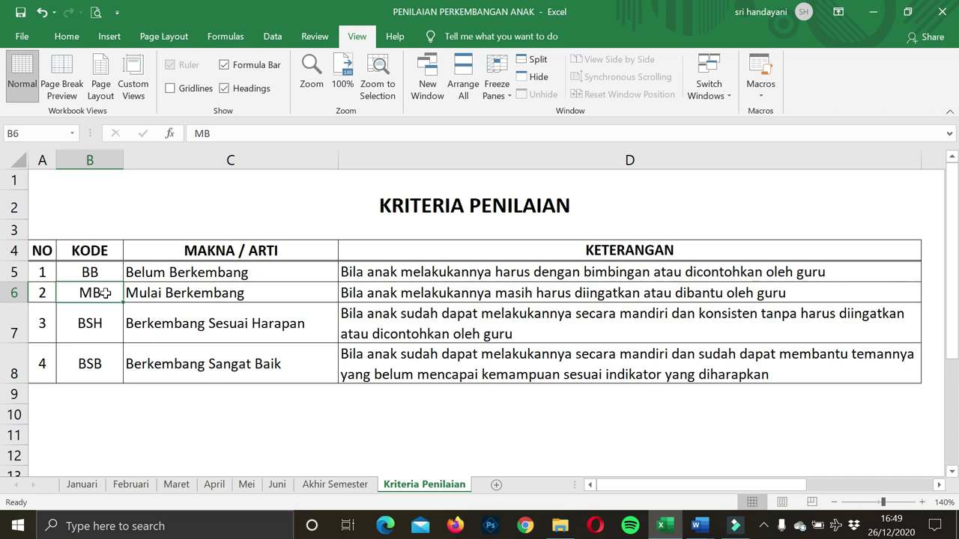
pyautogui.click(183, 292)
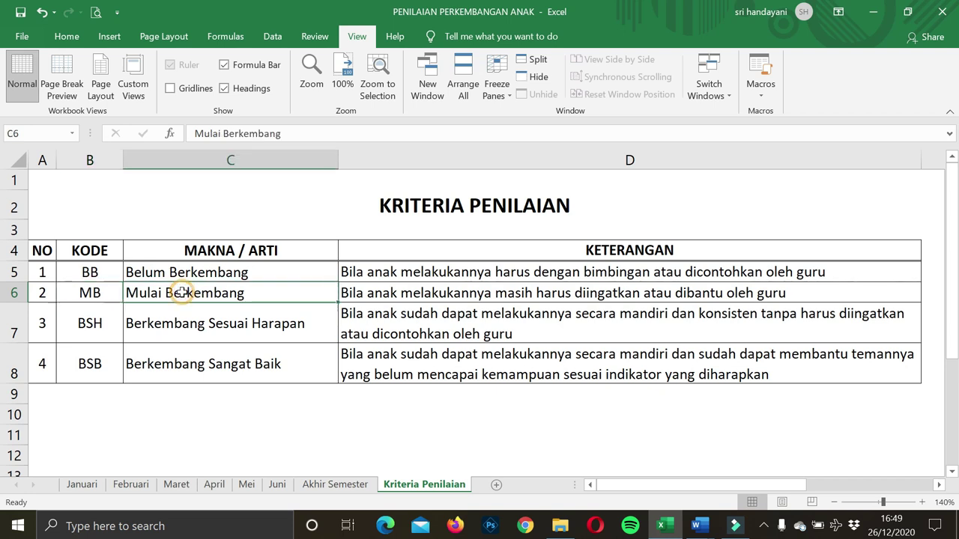
pyautogui.click(107, 333)
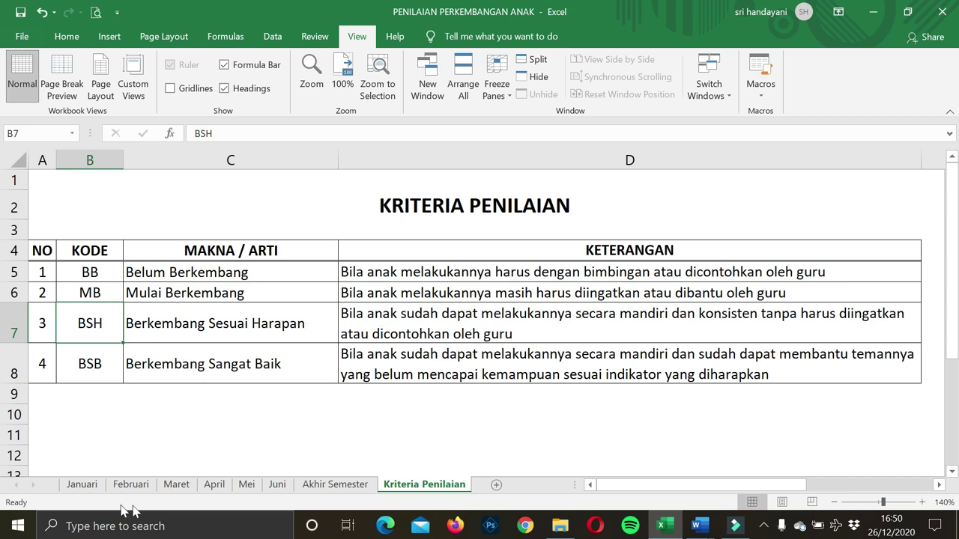
# Examine the blue SIMPULAN AKHIR column on the Januari sheet, including the first indicator's cell, and return to the first date columns.
pyautogui.click(85, 485)
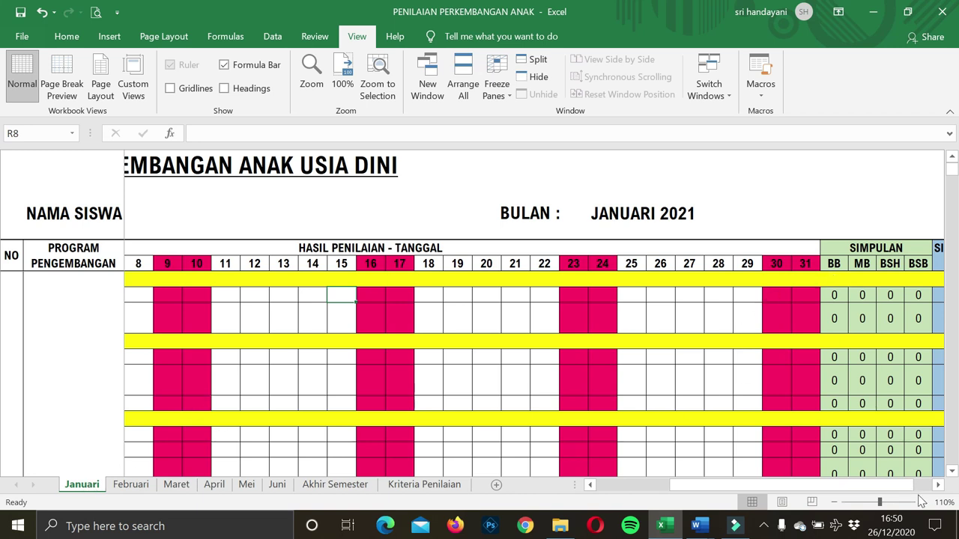
pyautogui.click(937, 485)
pyautogui.click(937, 485)
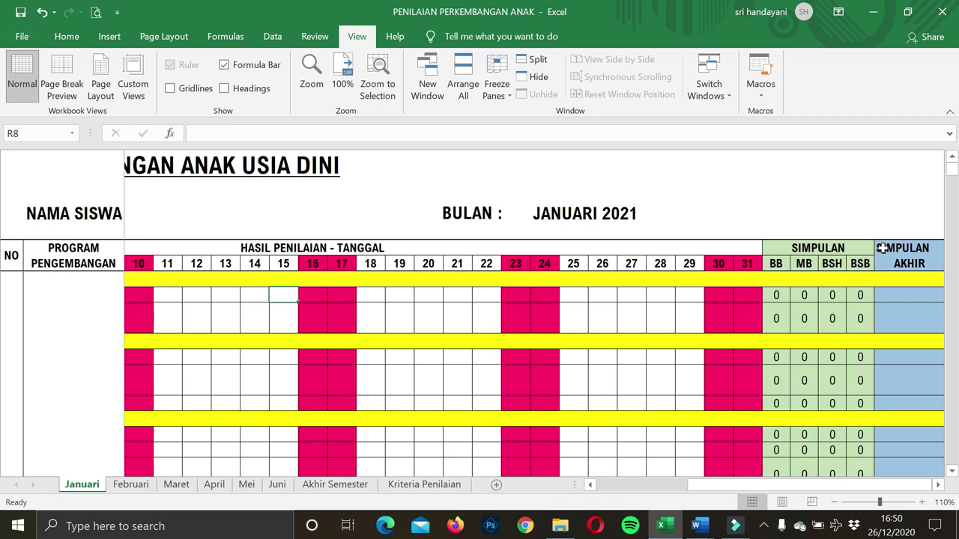
pyautogui.click(889, 258)
pyautogui.click(888, 250)
pyautogui.click(937, 484)
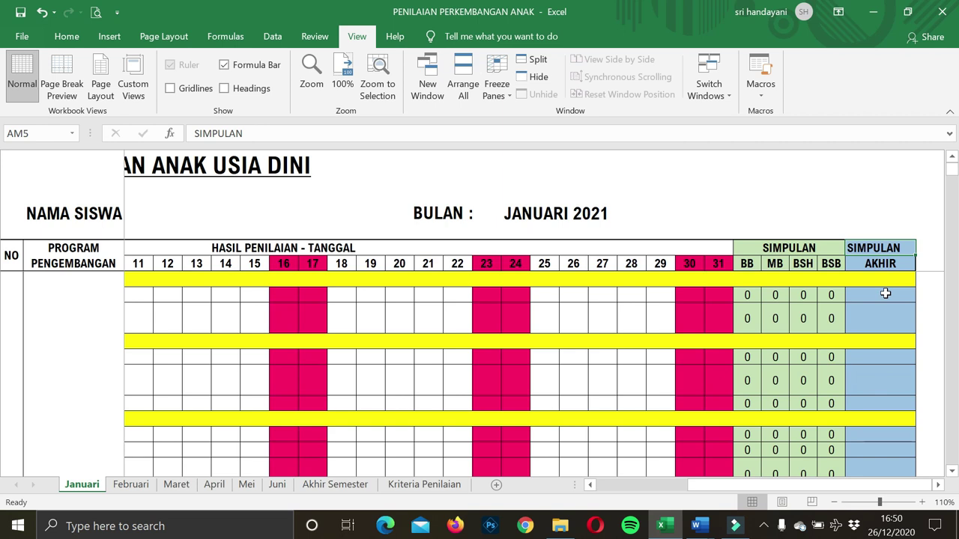
pyautogui.click(882, 296)
pyautogui.moveTo(828, 487); pyautogui.dragTo(717, 502)
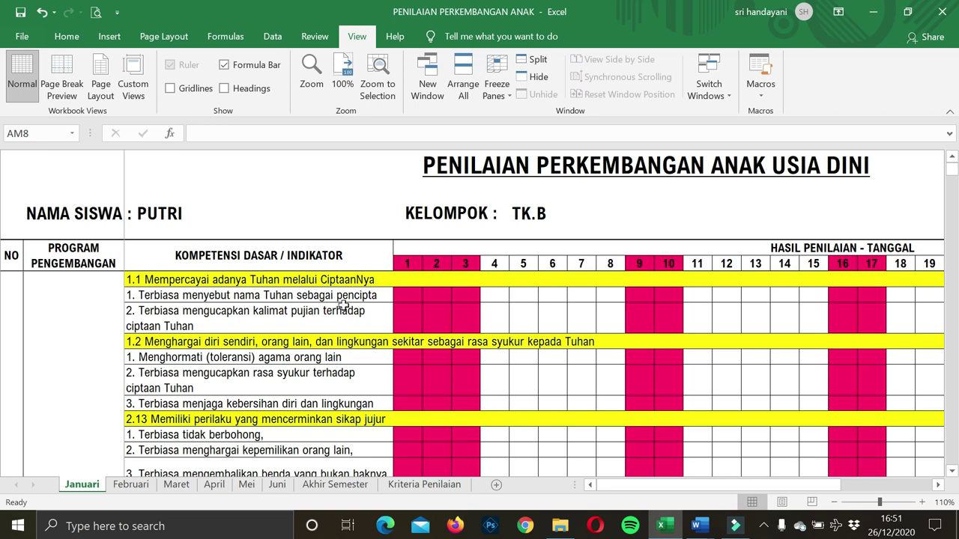
# Examine the first indicator's SIMPULAN formulas under BB, MB, BSH and BSB on the Januari sheet.
pyautogui.click(938, 486)
pyautogui.click(937, 485)
pyautogui.click(937, 485)
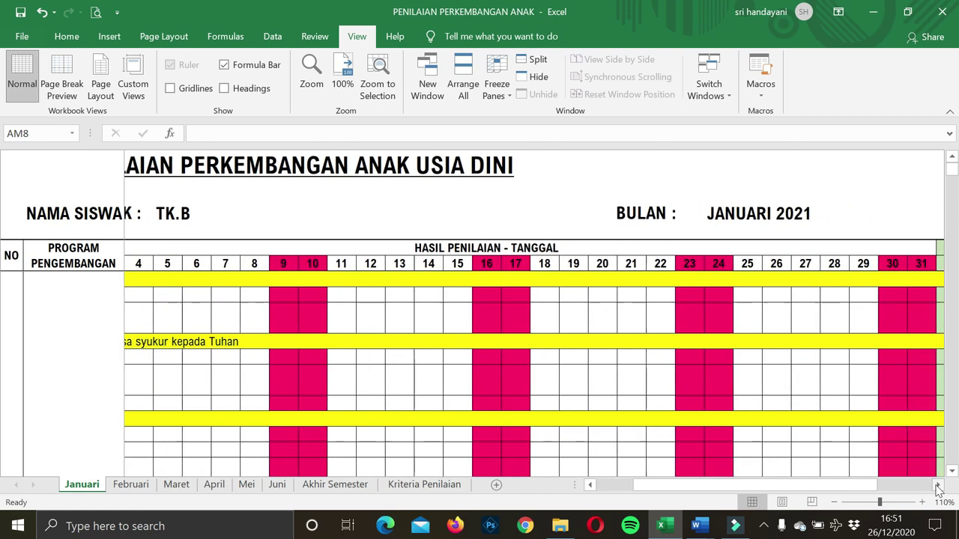
pyautogui.click(937, 485)
pyautogui.click(937, 485)
pyautogui.click(937, 486)
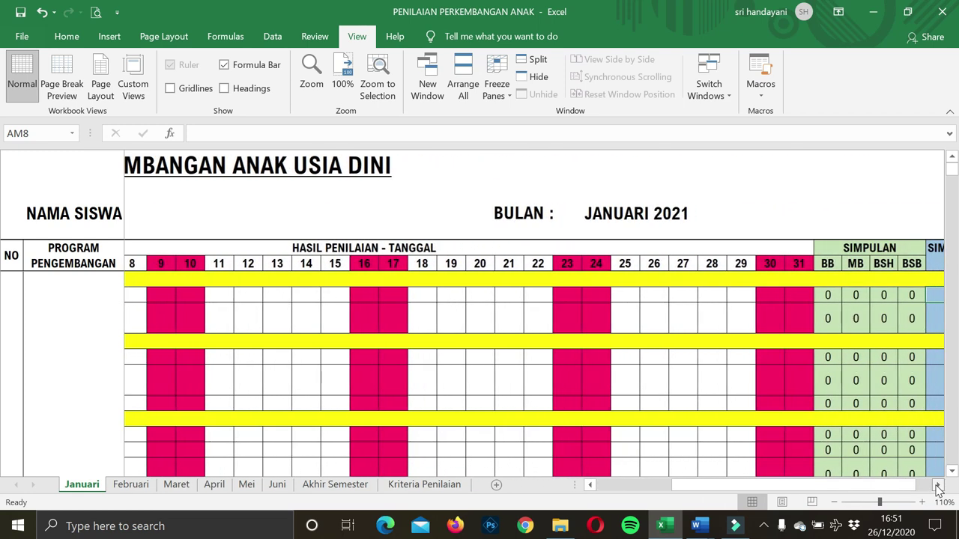
pyautogui.click(937, 485)
pyautogui.click(938, 485)
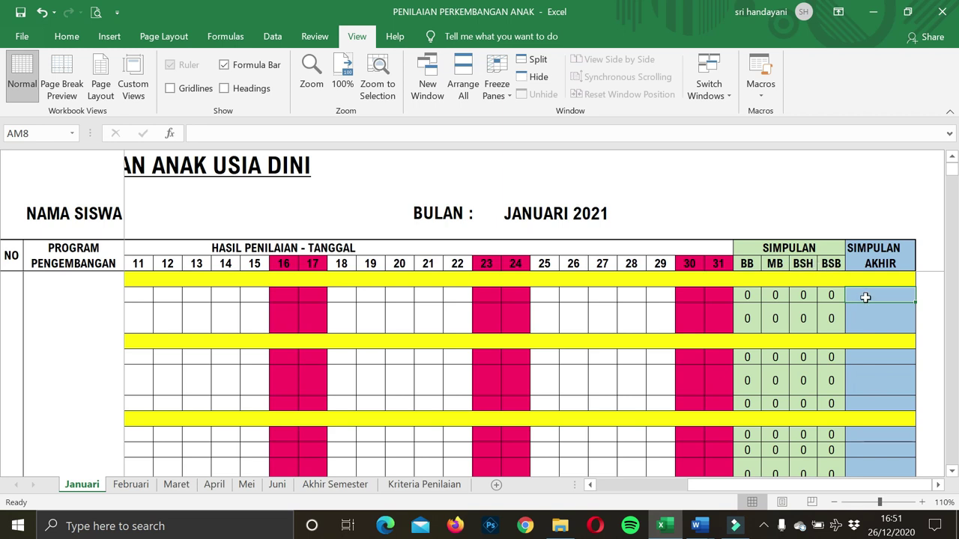
pyautogui.click(749, 295)
pyautogui.click(780, 296)
pyautogui.click(801, 296)
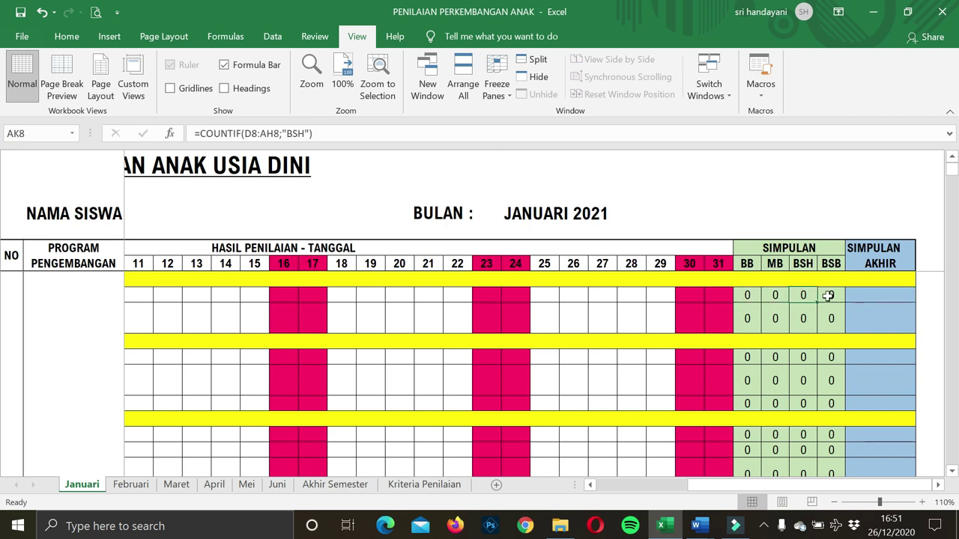
pyautogui.click(831, 295)
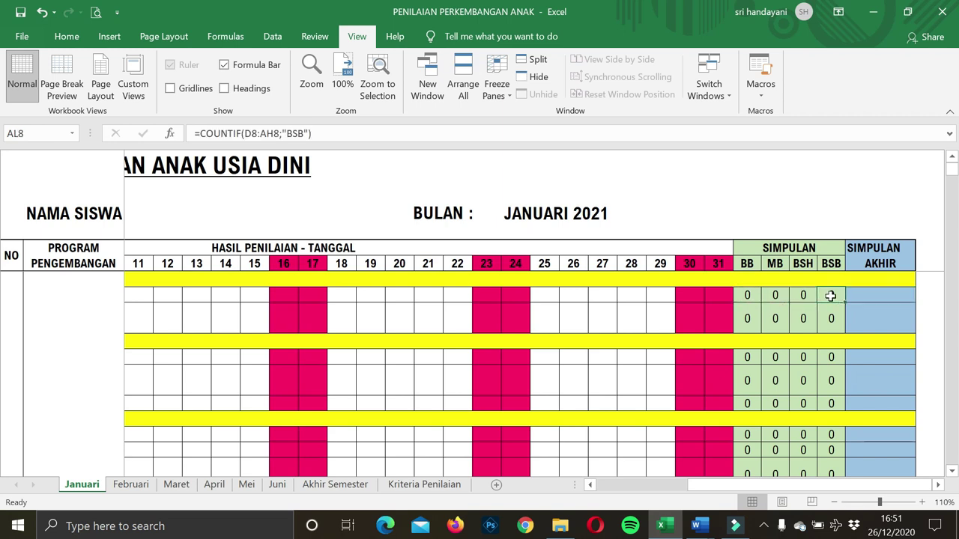
pyautogui.click(745, 296)
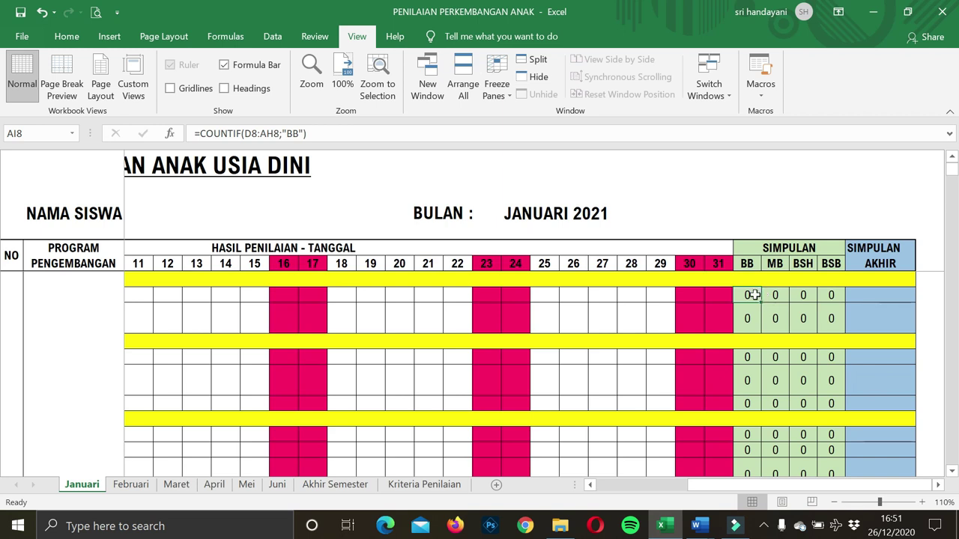
# Enter the rating MB for the first indicator under date 27.
pyautogui.click(611, 295)
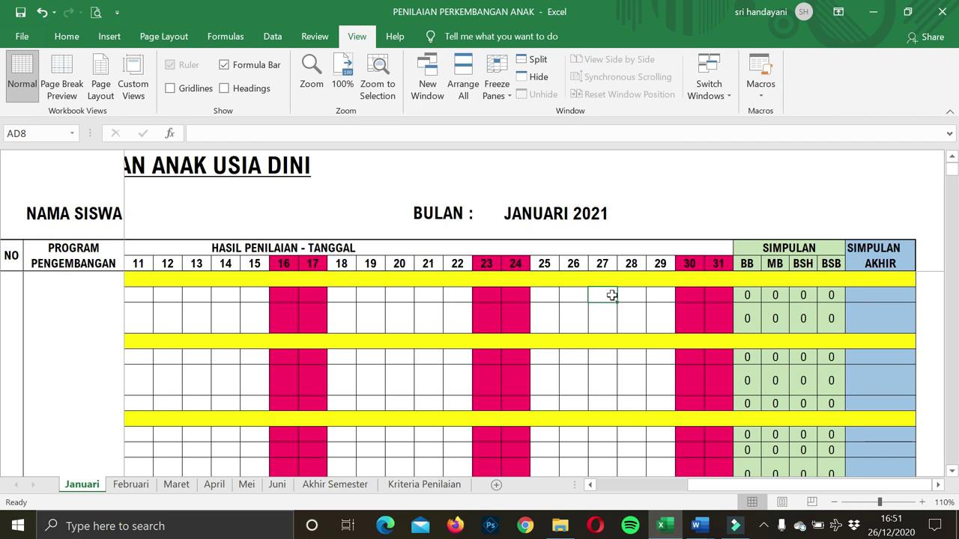
pyautogui.write('m')
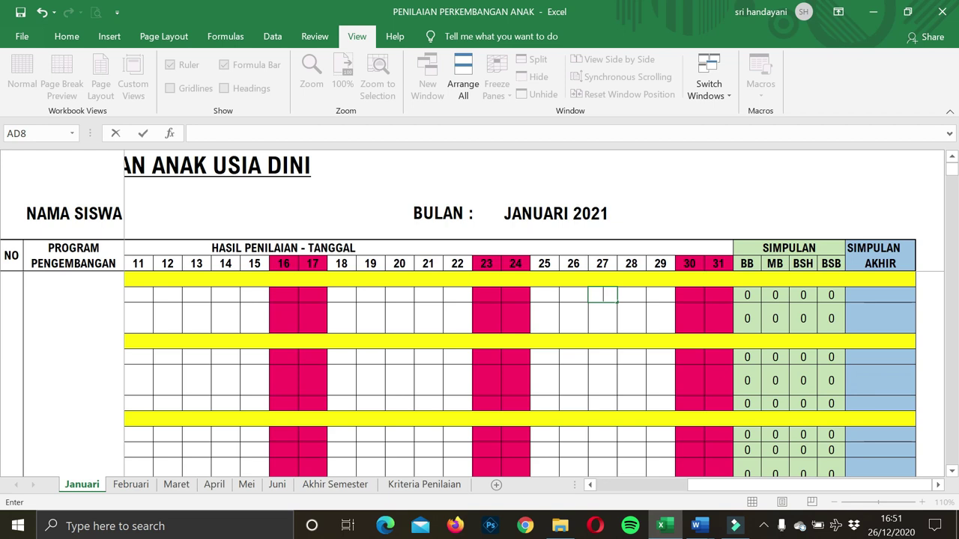
pyautogui.press('capslock')
pyautogui.press('BackSpace')
pyautogui.write('MB')
pyautogui.press('Return')
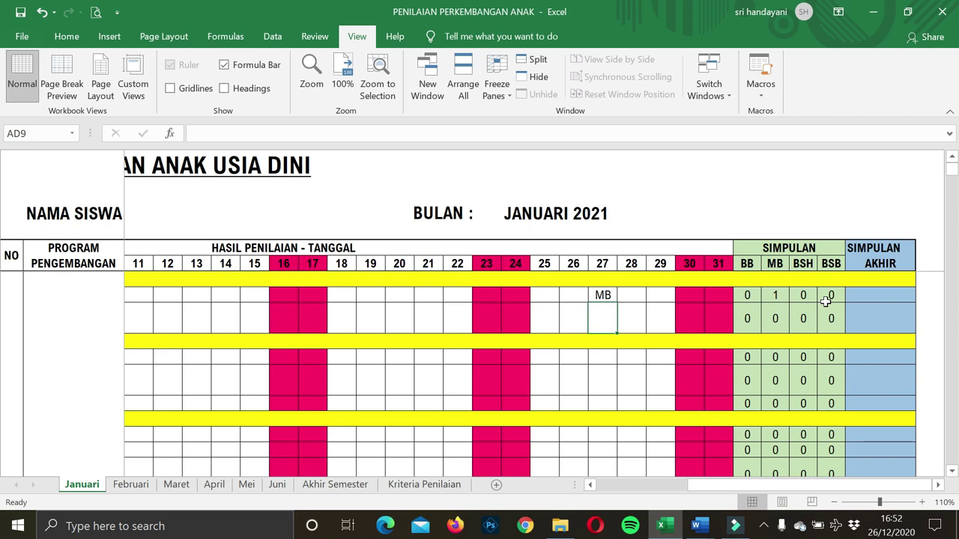
# Check the first indicator's SIMPULAN AKHIR cell and clear the trial MB rating from date 27.
pyautogui.click(882, 296)
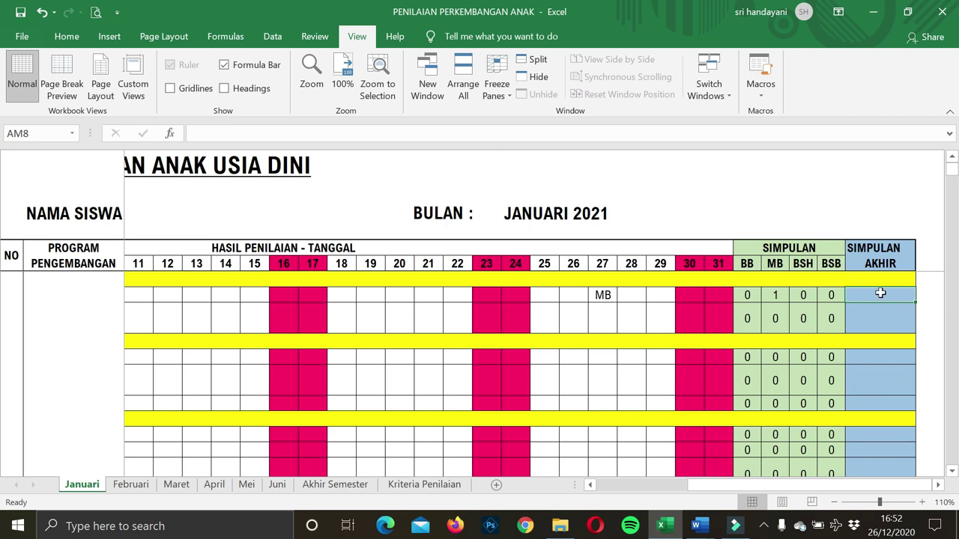
pyautogui.click(596, 297)
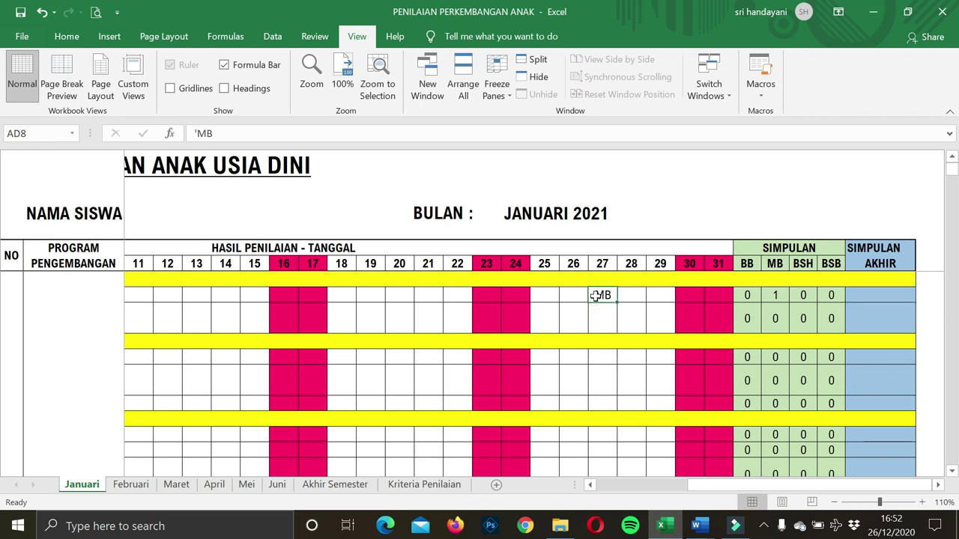
pyautogui.press('Delete')
pyautogui.click(598, 309)
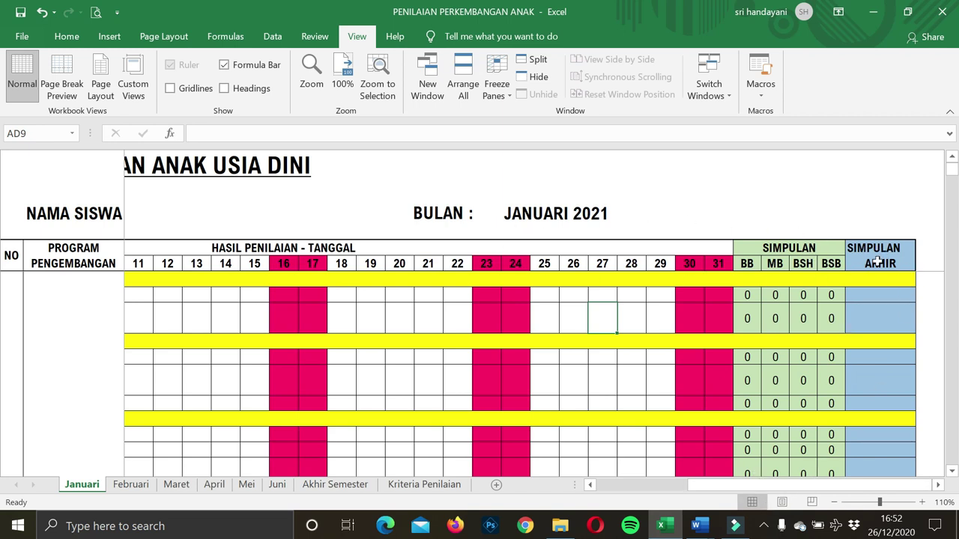
pyautogui.click(882, 295)
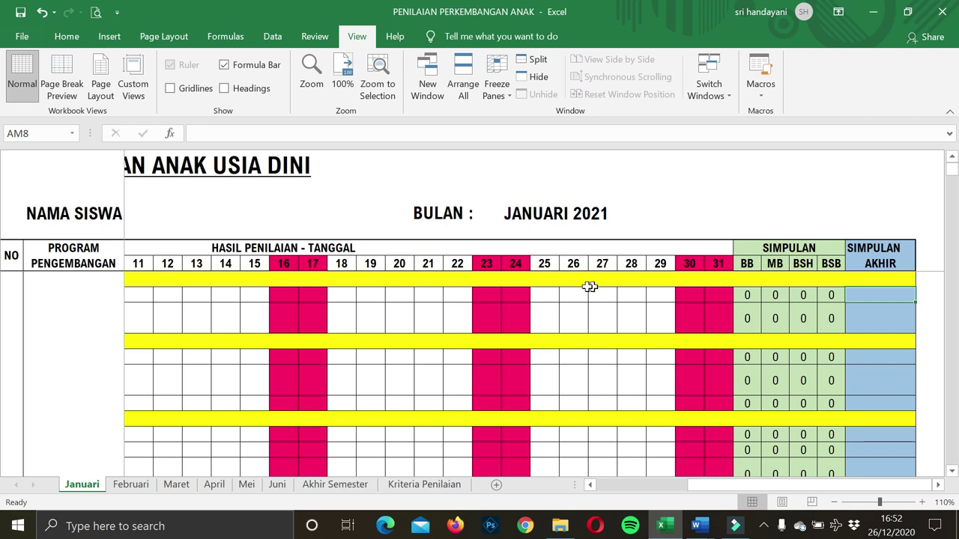
# Reduce the Januari sheet's view to 70%, and open the Akhir Semester sheet with its view enlarged to 90%.
pyautogui.keyDown('ctrl'); pyautogui.scroll(-4, 600, 291); pyautogui.keyUp('ctrl')
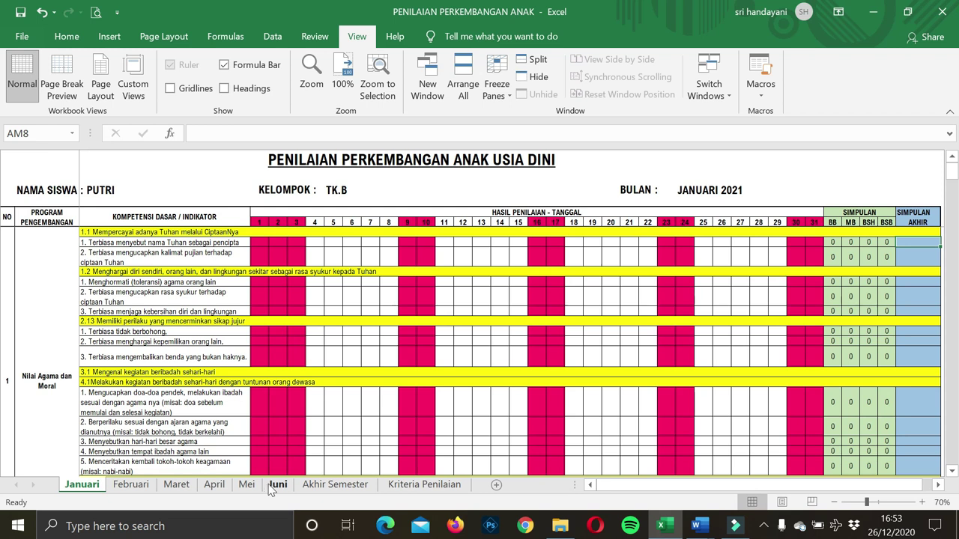
pyautogui.click(334, 484)
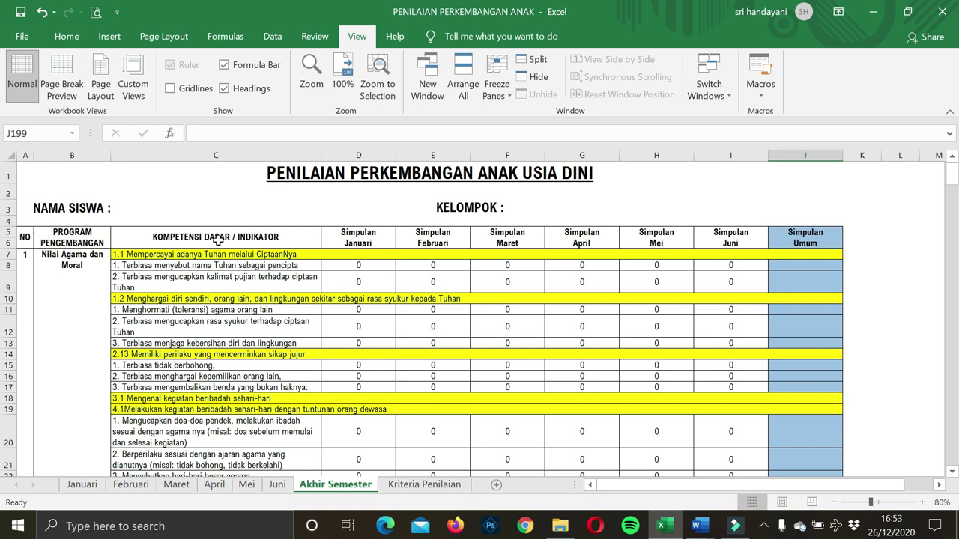
pyautogui.click(923, 503)
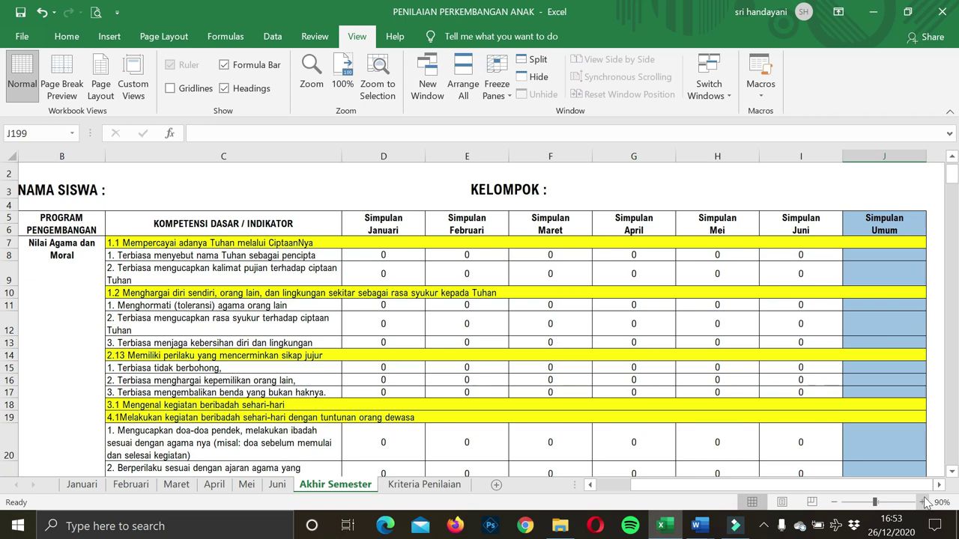
pyautogui.scroll(1, 803, 308)
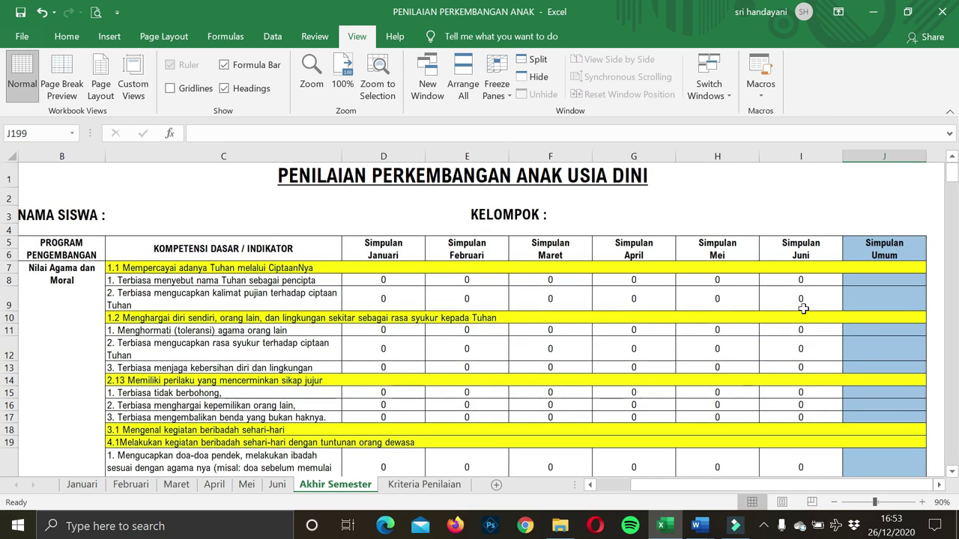
# Review the Simpulan column headings from Januari to Juni and the first indicator's Simpulan Umum cell.
pyautogui.click(389, 256)
pyautogui.click(479, 255)
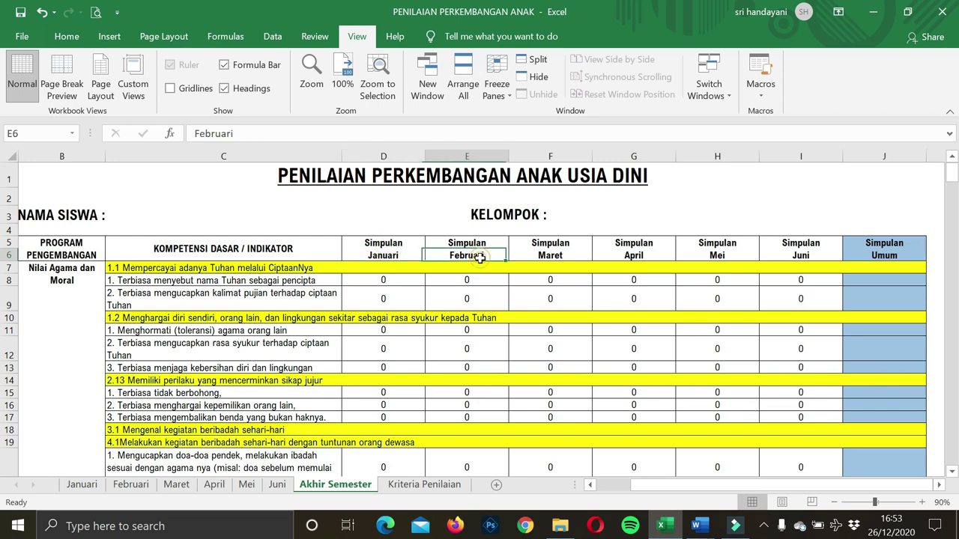
pyautogui.click(547, 256)
pyautogui.click(634, 256)
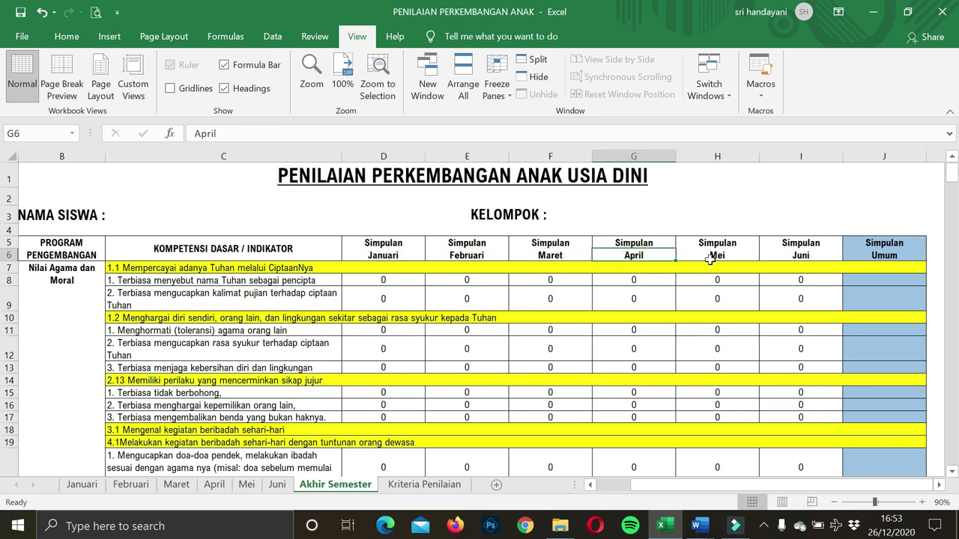
pyautogui.click(716, 257)
pyautogui.click(803, 255)
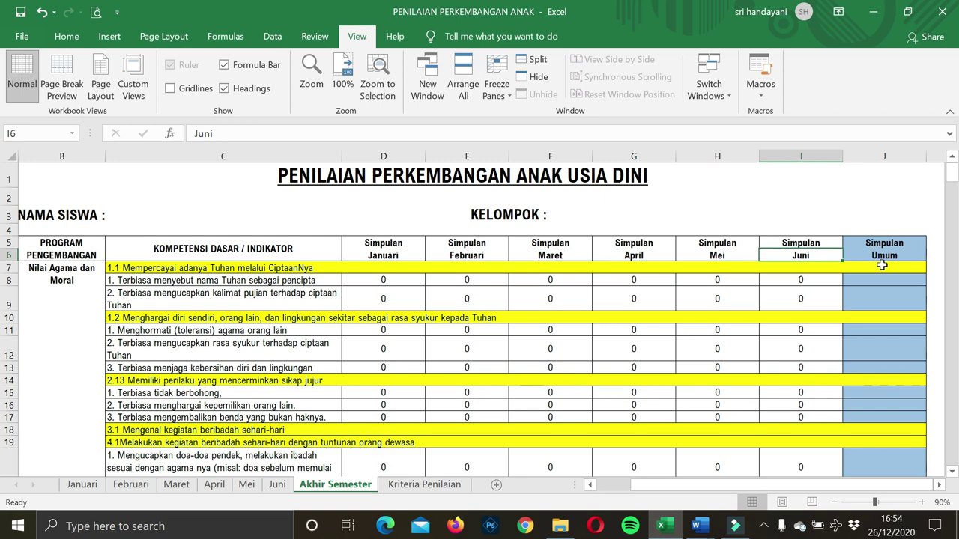
pyautogui.click(880, 279)
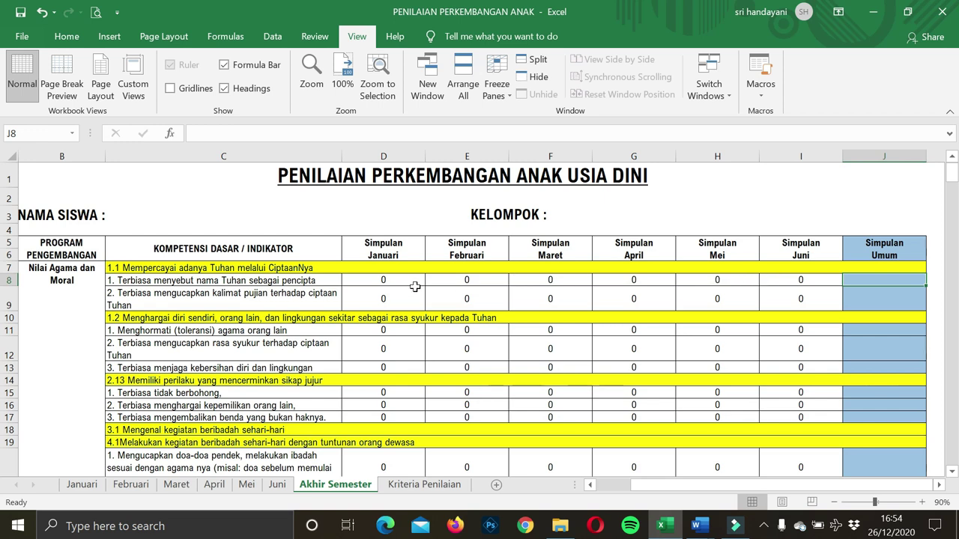
# Inspect the semester sheet's linked Januari and Februari formulas, comparing them with the Januari sheet, and return to that sheet.
pyautogui.click(389, 280)
pyautogui.click(457, 280)
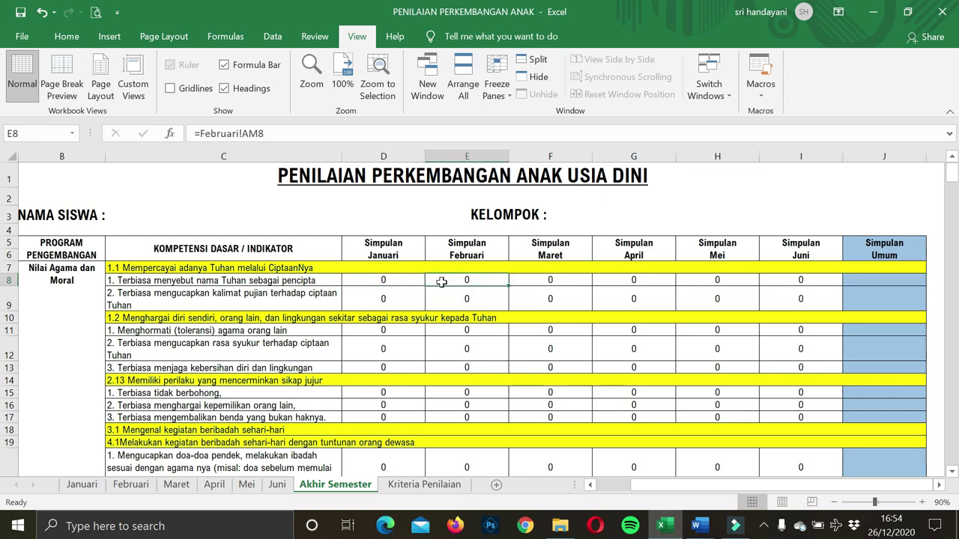
pyautogui.click(82, 487)
pyautogui.click(335, 486)
pyautogui.click(368, 348)
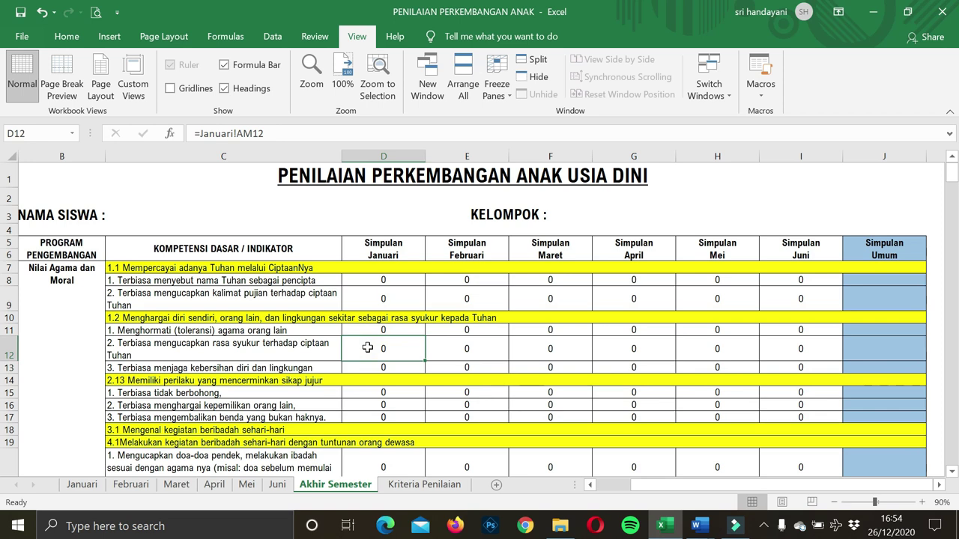
pyautogui.click(82, 485)
pyautogui.click(294, 393)
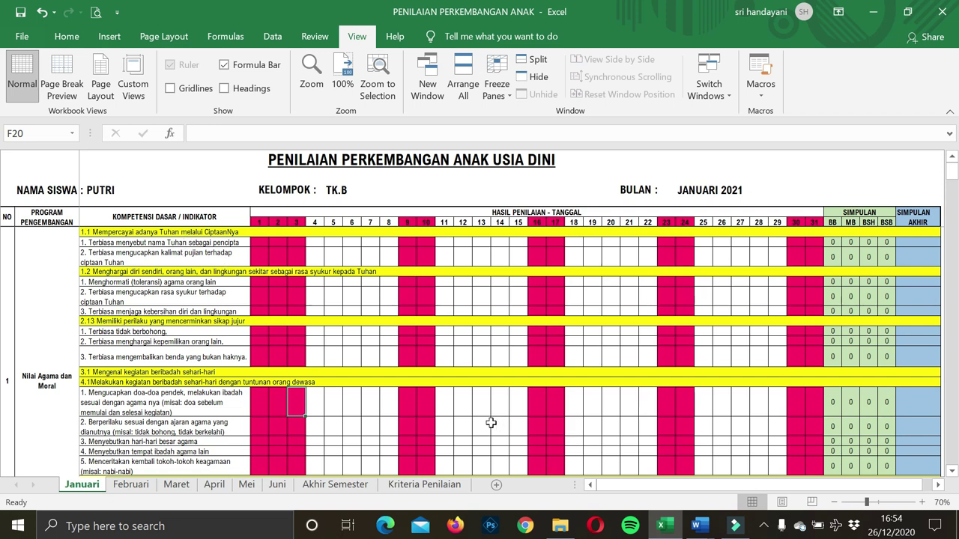
# View the Catatan Anekdot table in Word, and return to Excel to look through the Januari indicators down to Sosial & Emosional.
pyautogui.click(696, 527)
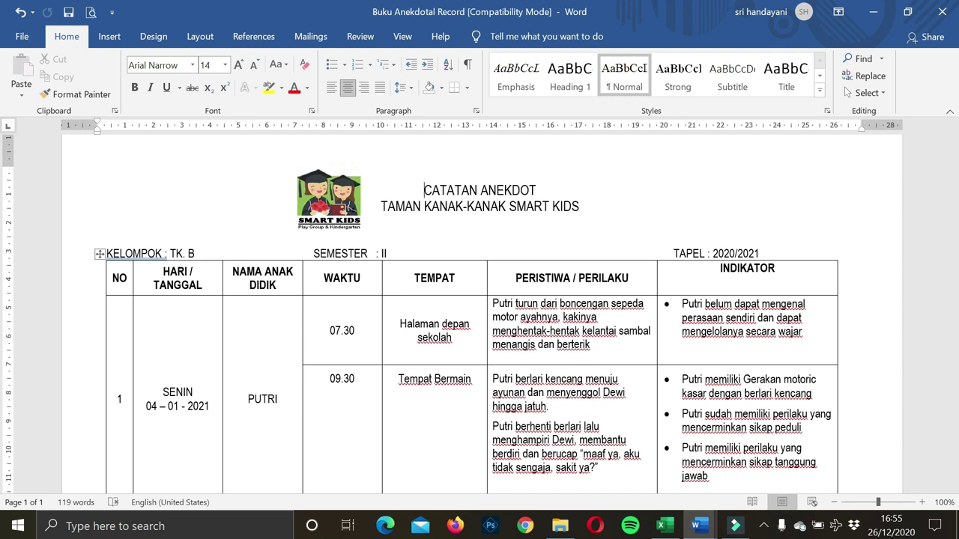
pyautogui.click(660, 535)
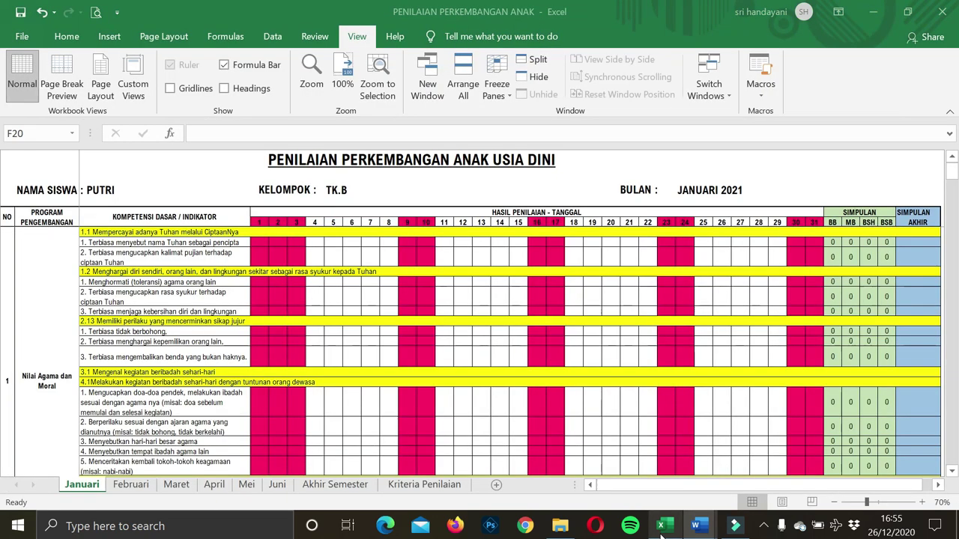
pyautogui.scroll(-5, 149, 382)
pyautogui.scroll(-10, 149, 383)
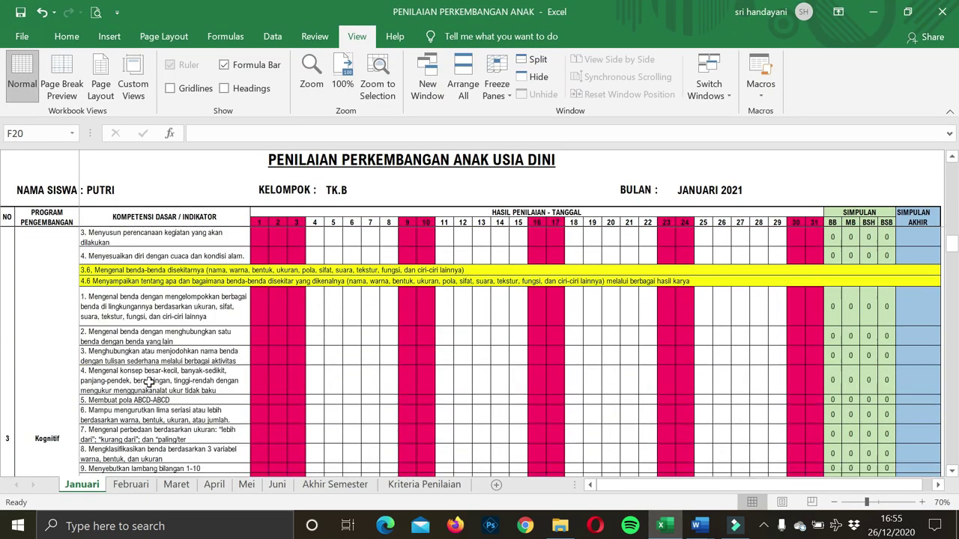
pyautogui.scroll(-10, 149, 383)
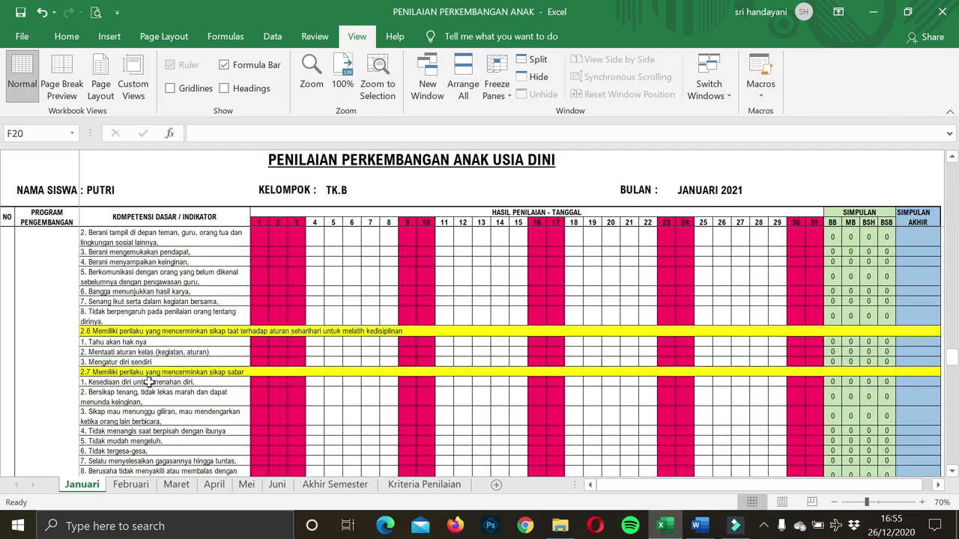
pyautogui.scroll(-10, 149, 382)
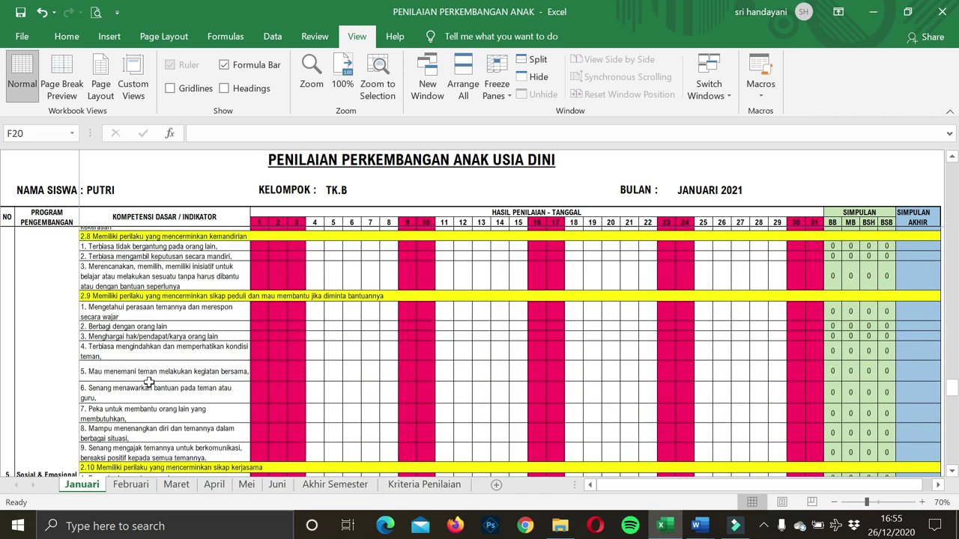